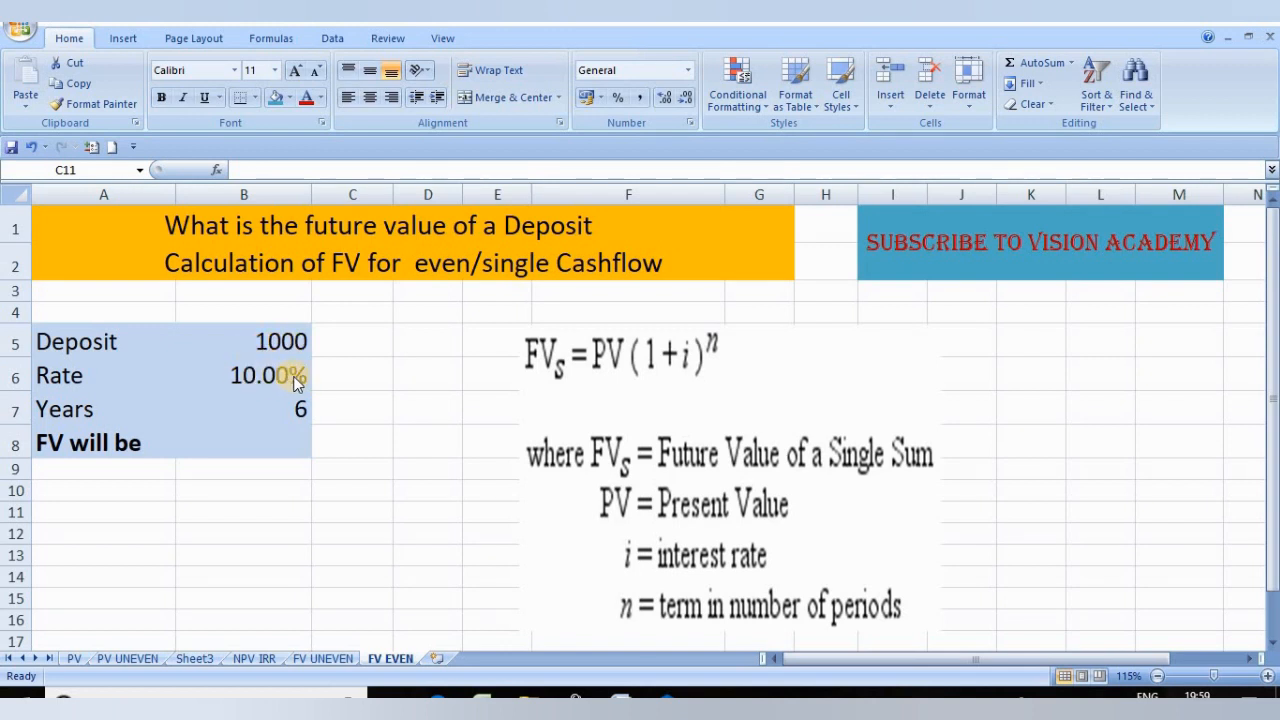
Step: Calculate the deposit's future value in cell B8 with the formula =B5*(1+B6)^B7
double_click(268, 445)
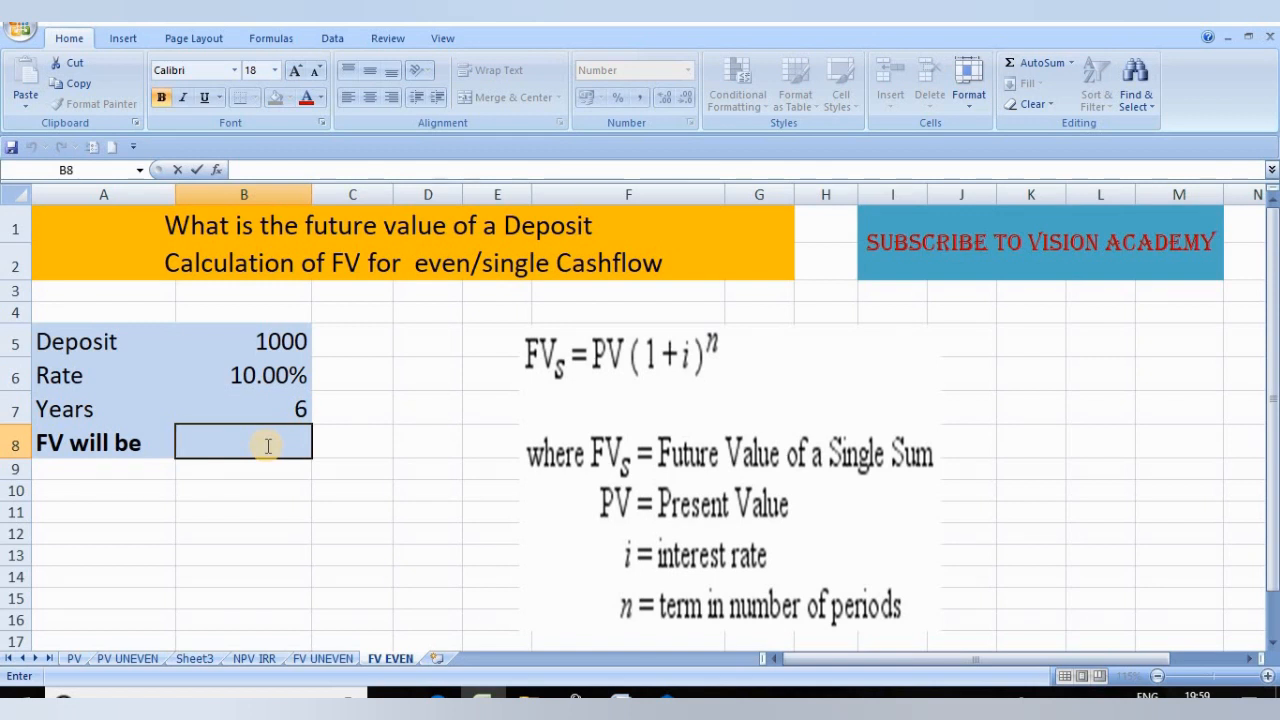
text(=)
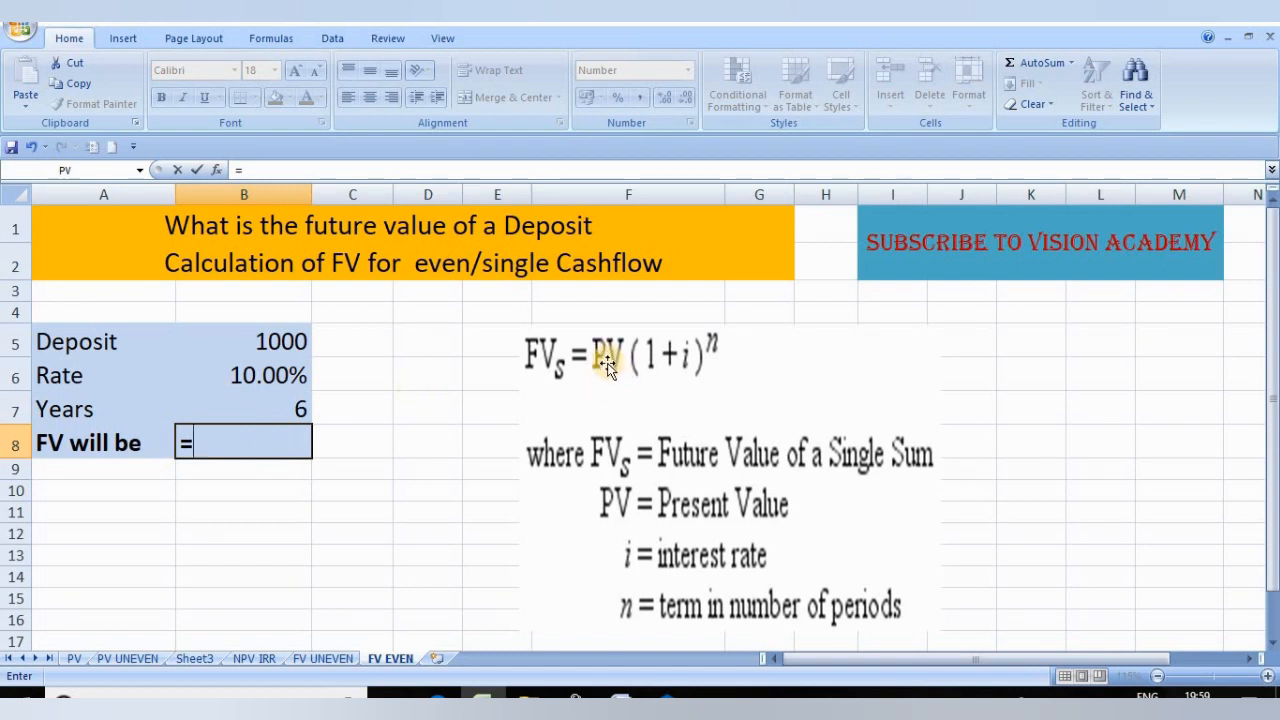
click(276, 341)
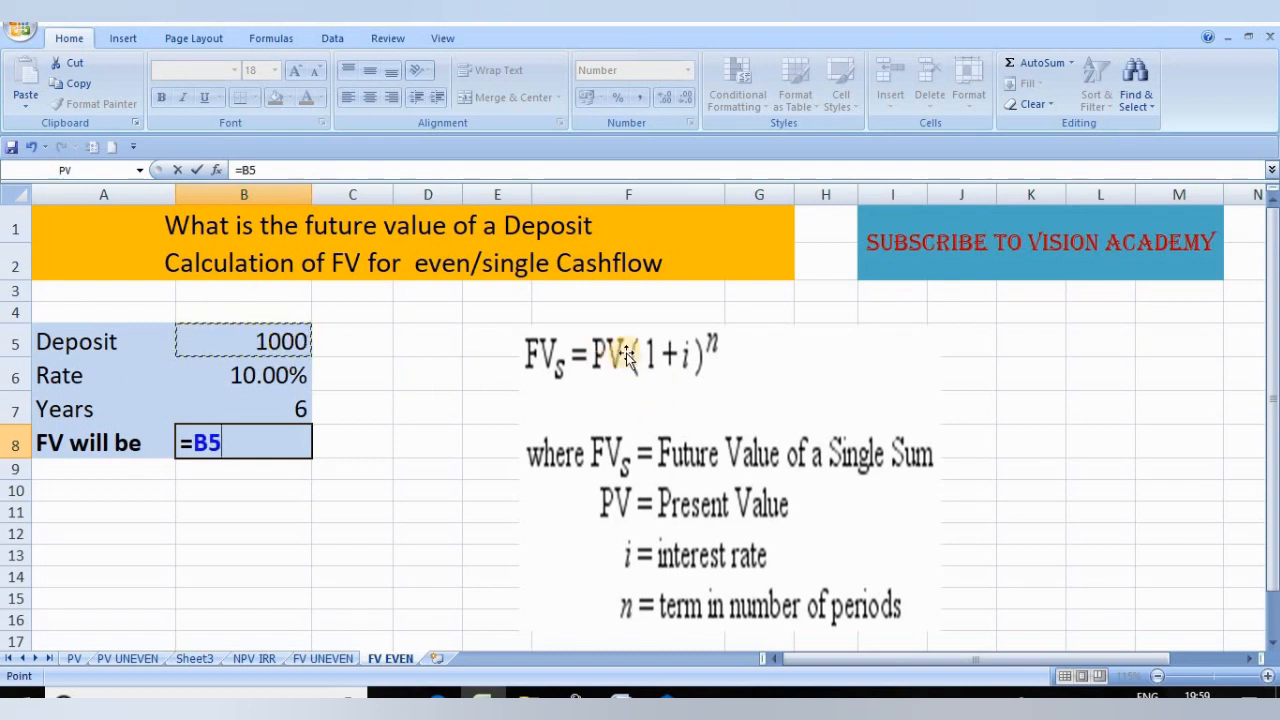
text(*)
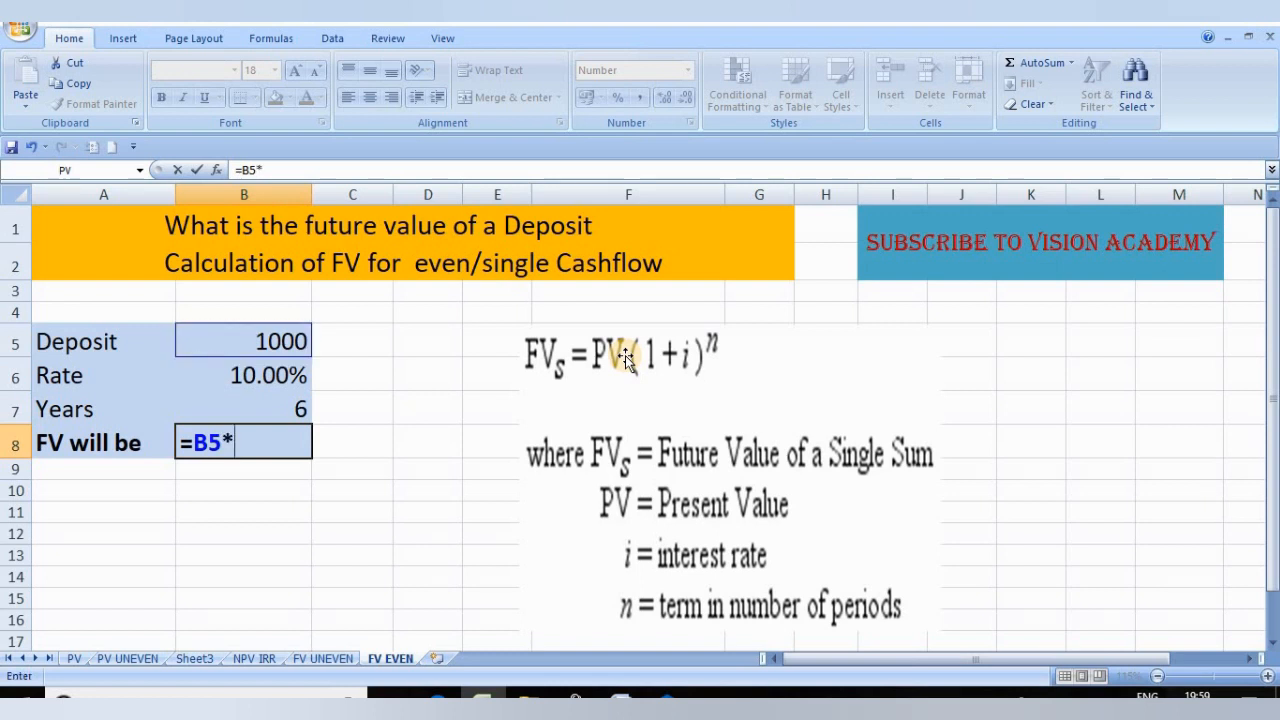
text((1+)
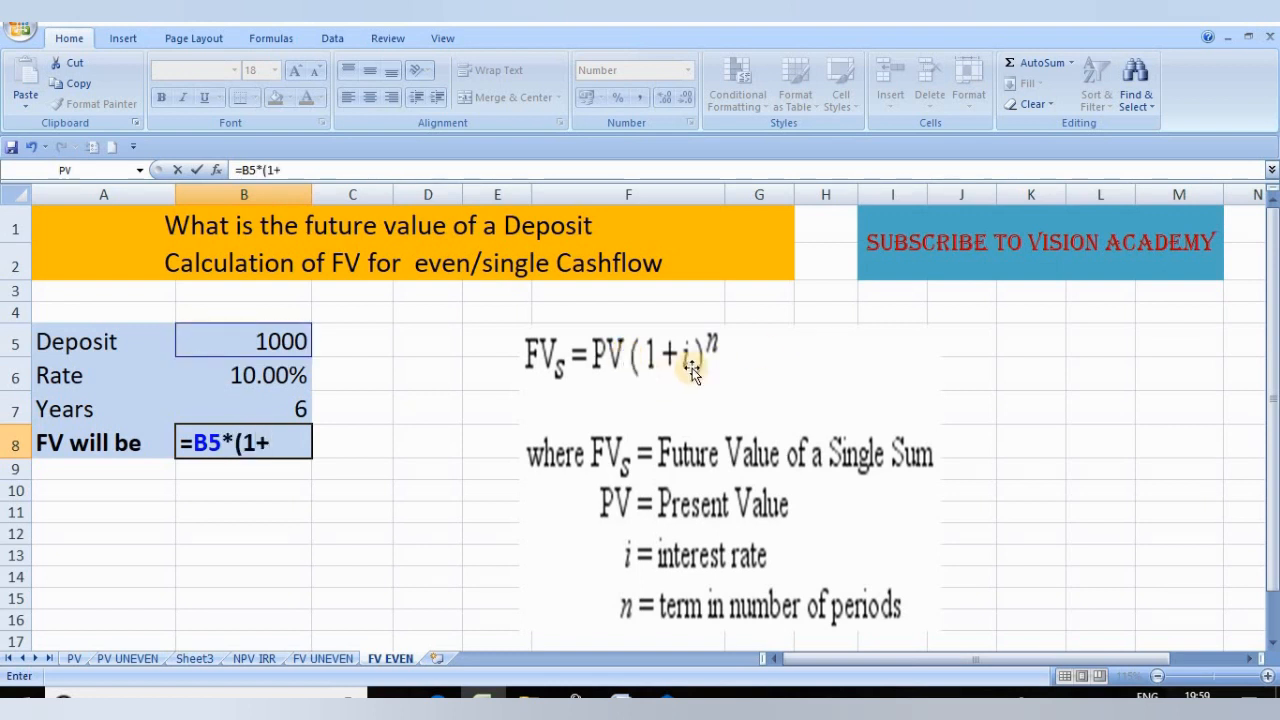
click(234, 376)
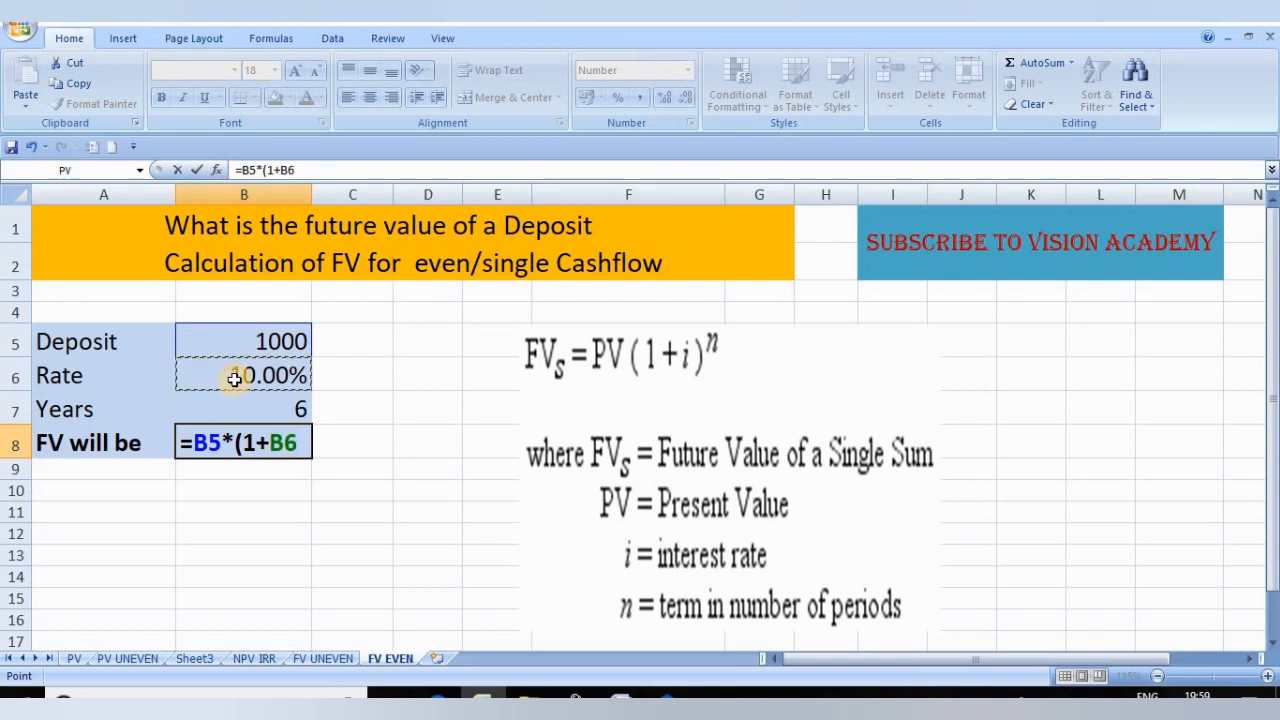
text())
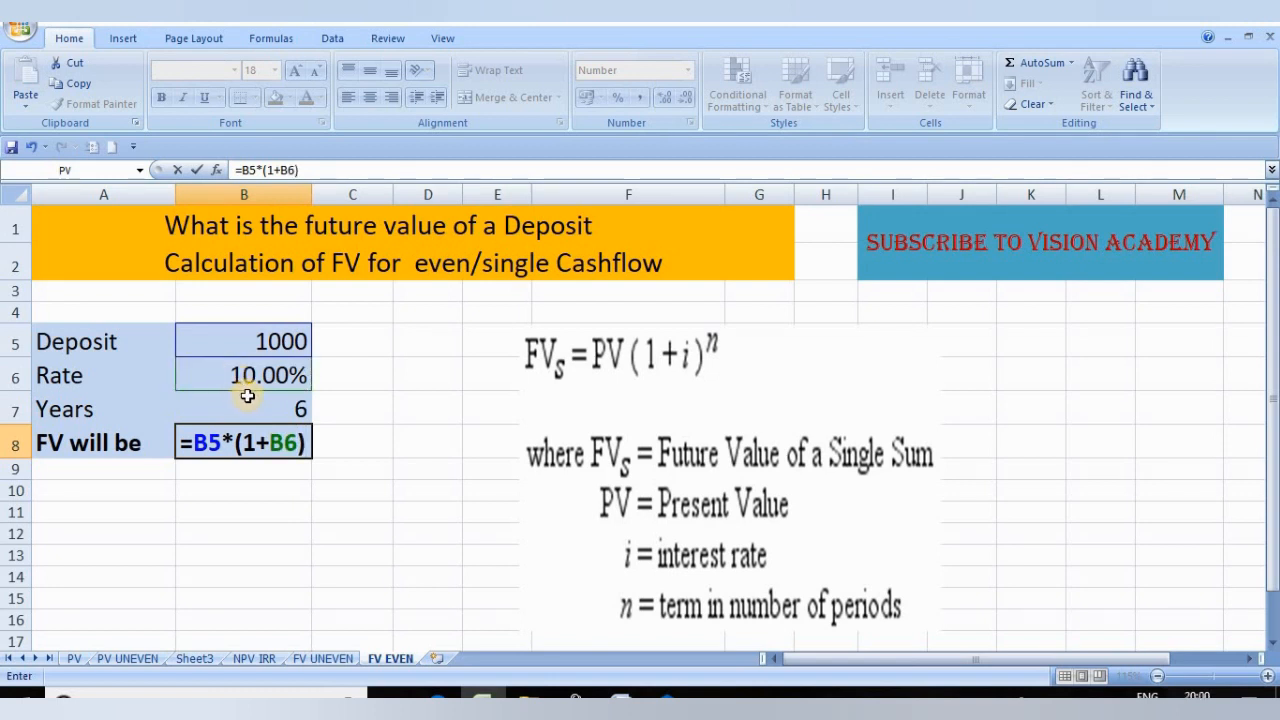
text(^)
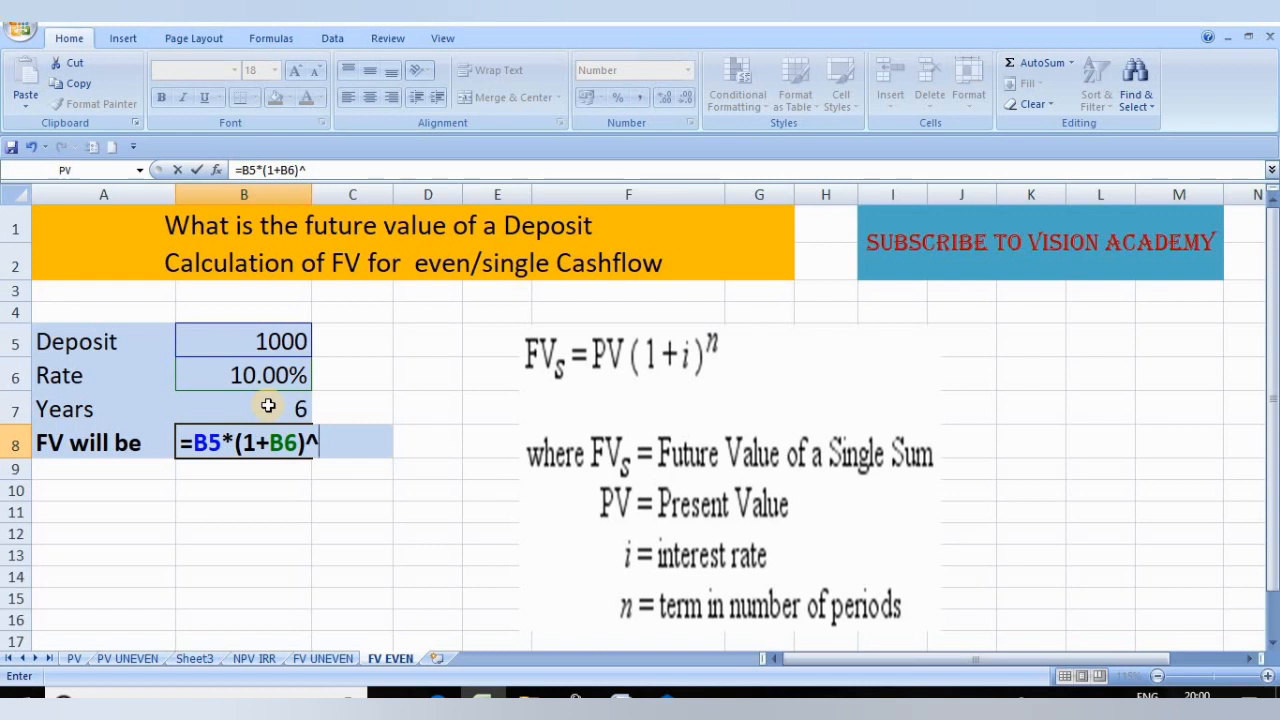
click(268, 406)
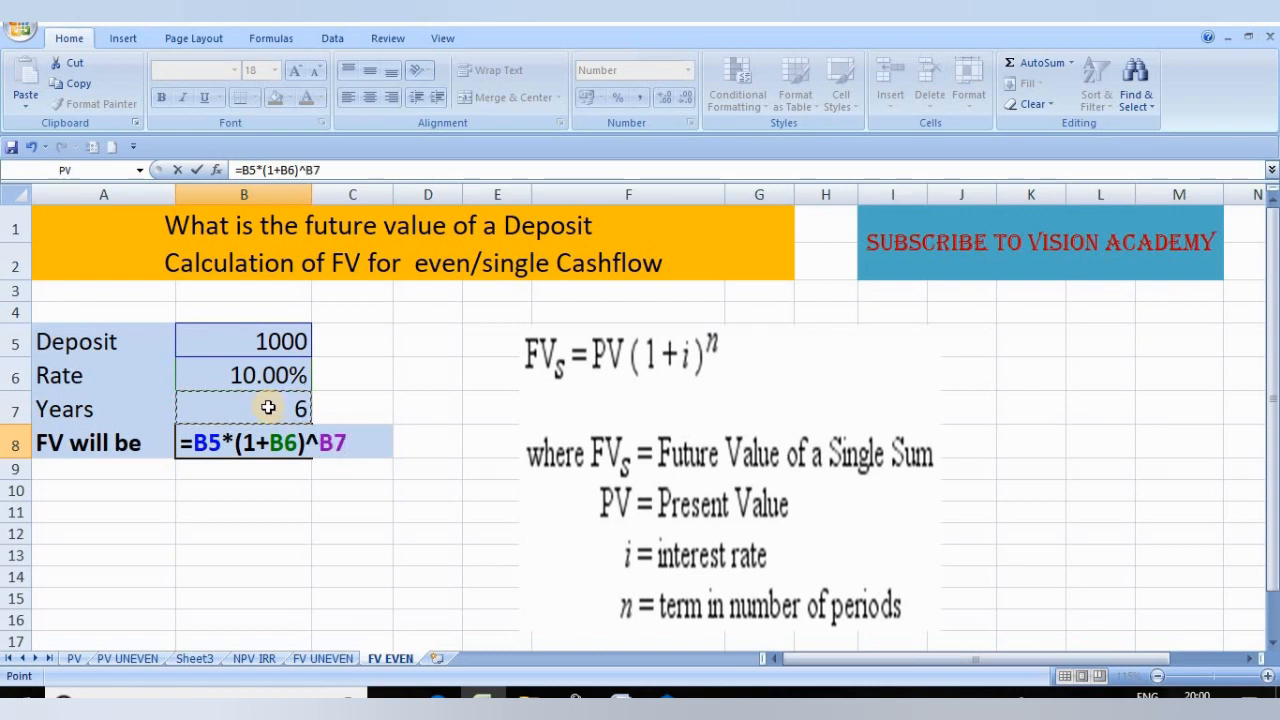
key(Return)
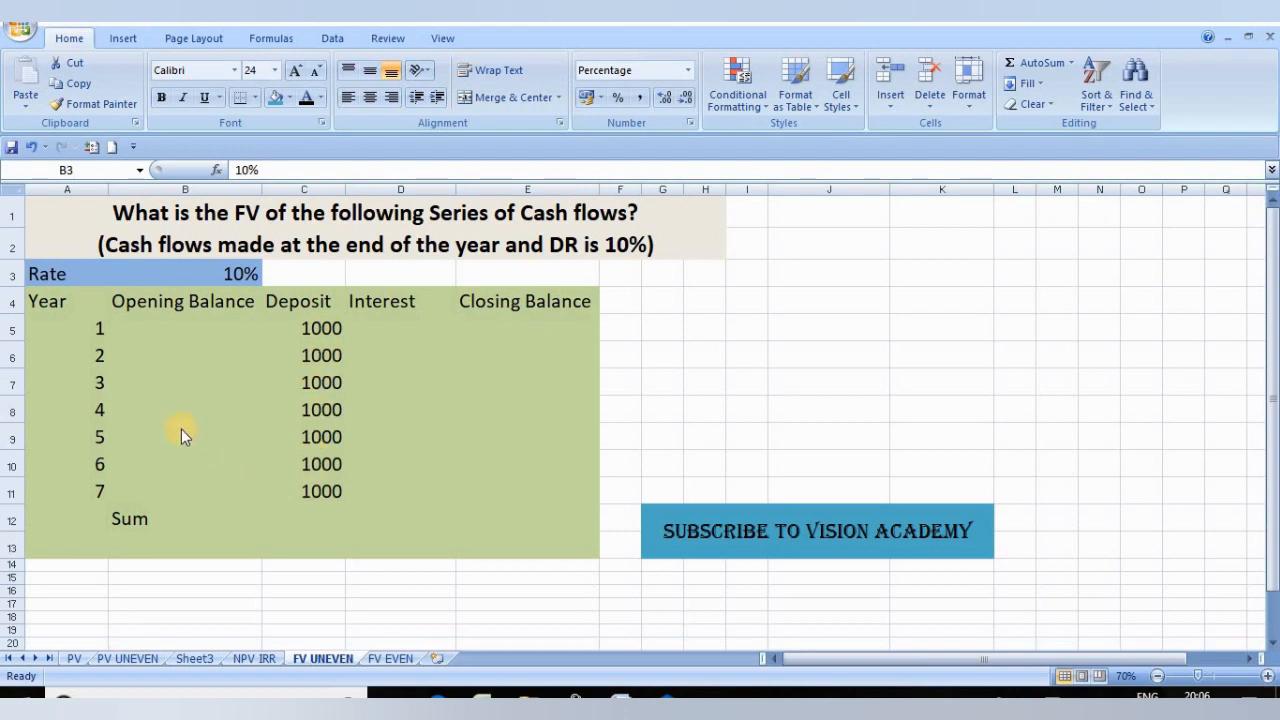
Step: Examine the rate, the year numbers and the column headings of the cash flow table on the FV UNEVEN sheet
click(219, 269)
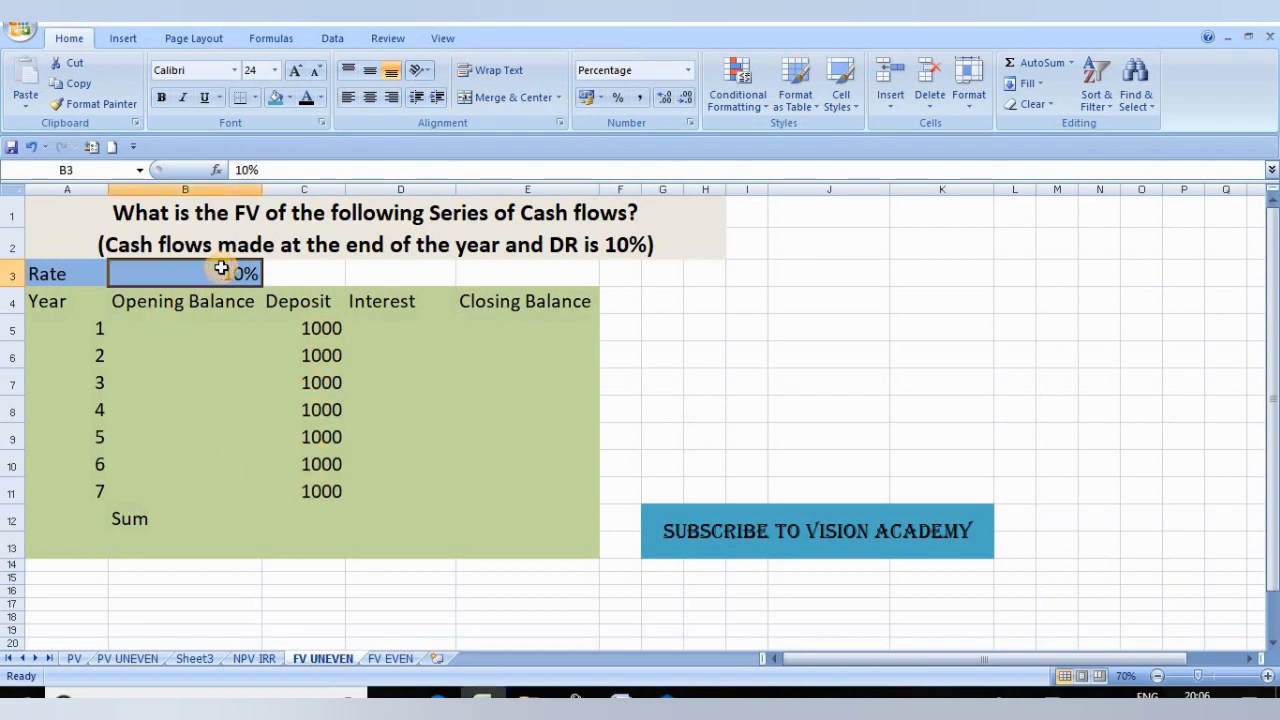
drag(94, 326, 100, 520)
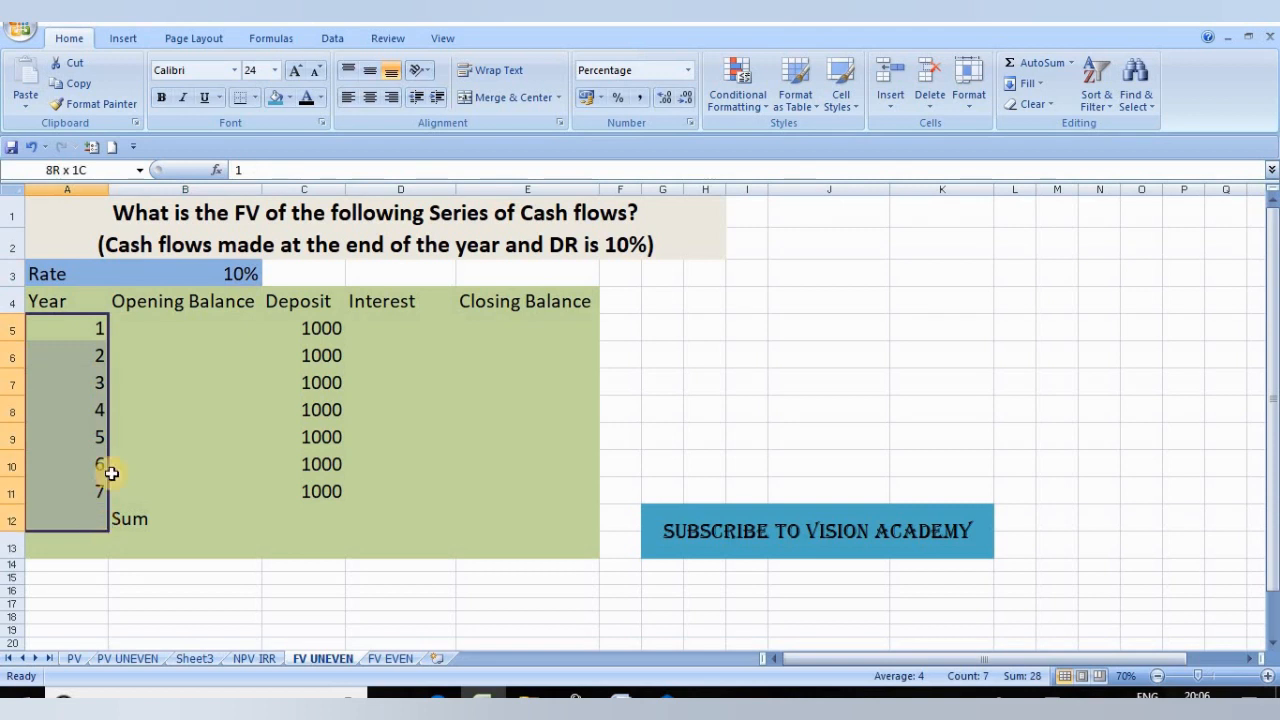
drag(111, 473, 113, 462)
click(247, 538)
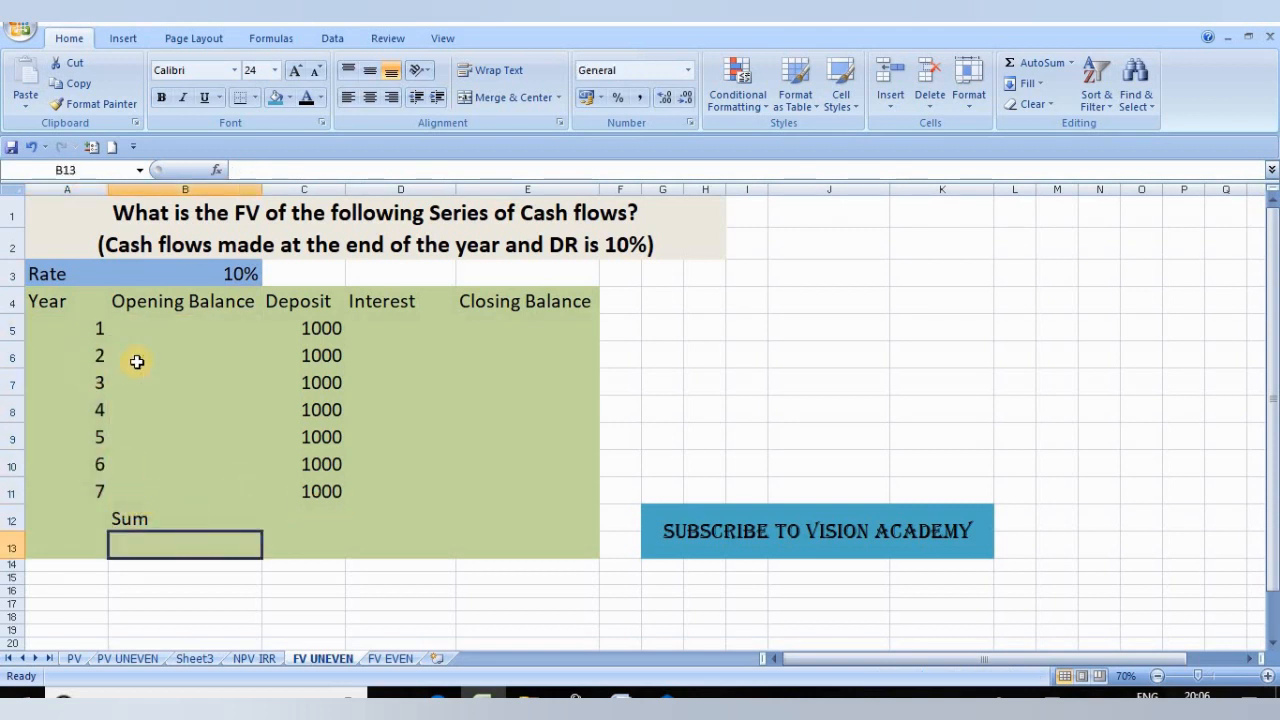
click(63, 299)
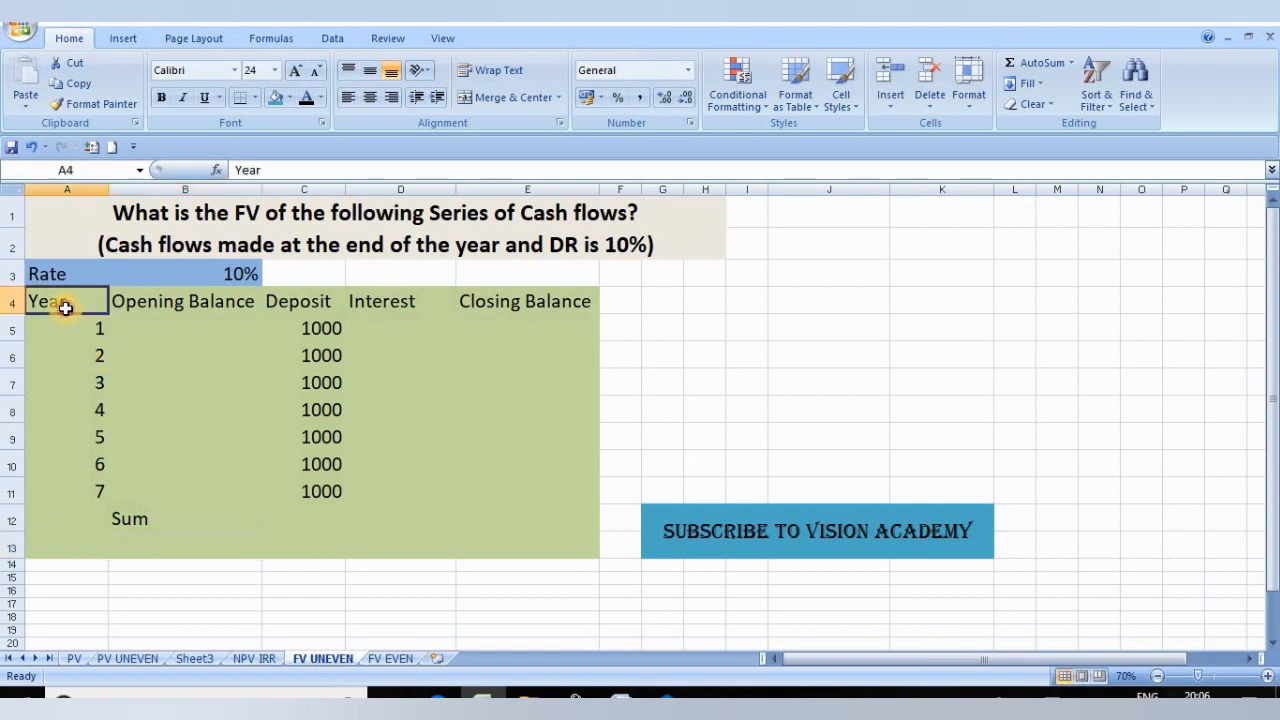
click(180, 306)
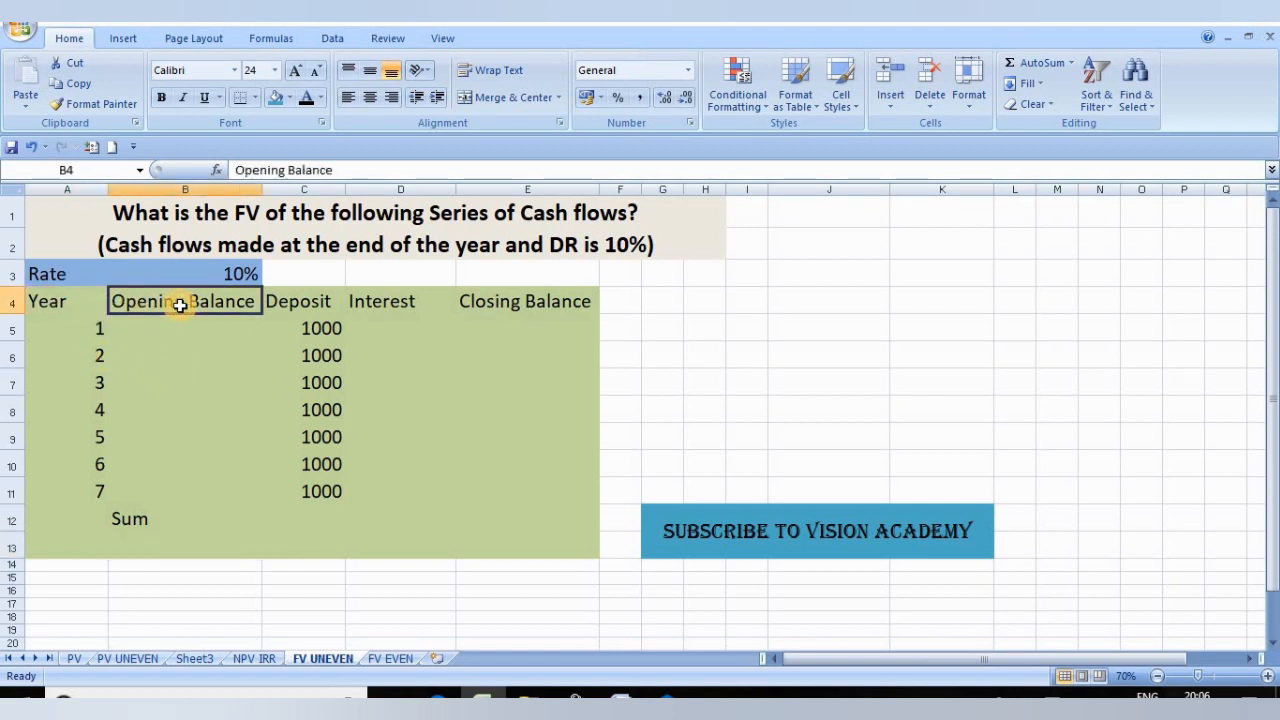
click(316, 302)
click(382, 300)
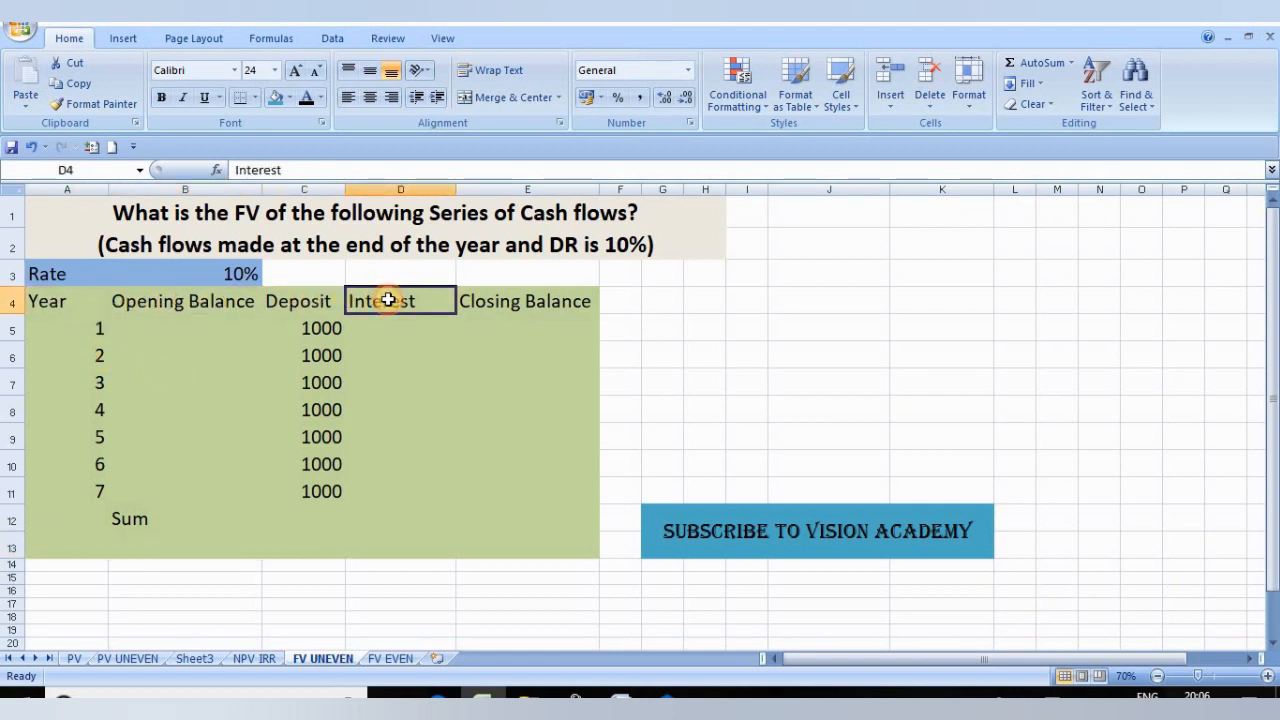
click(519, 304)
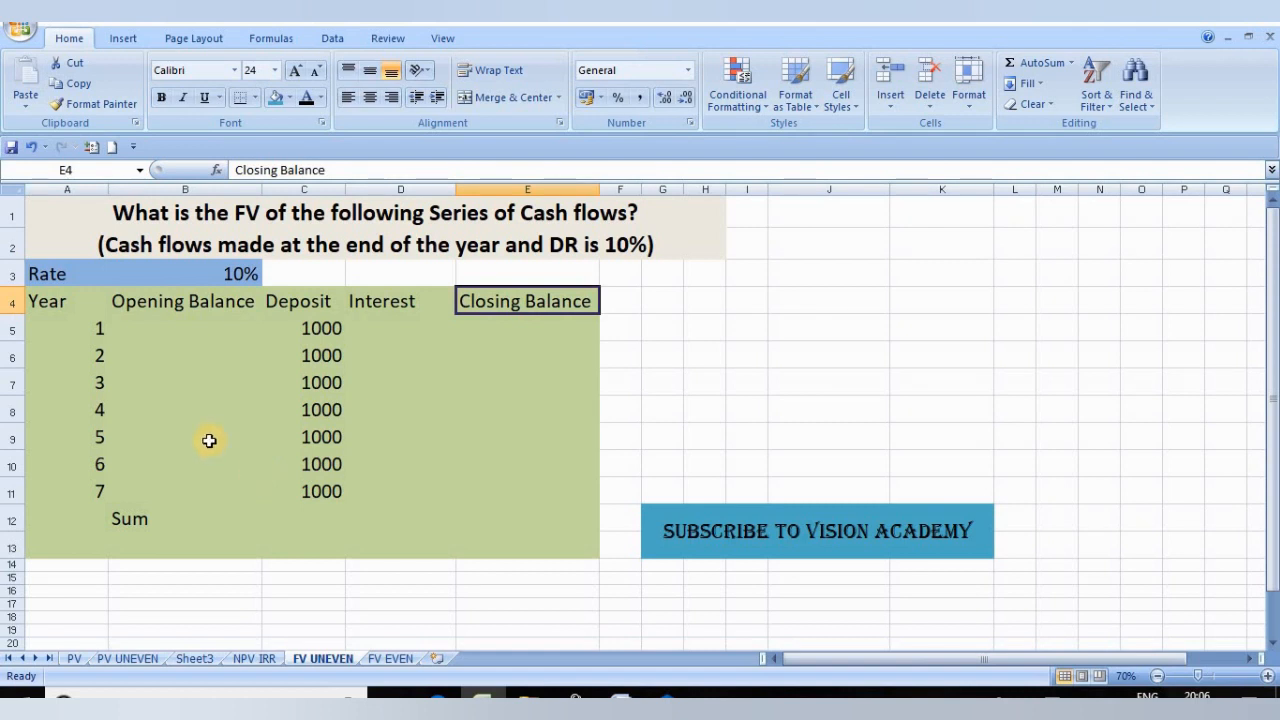
drag(91, 328, 88, 490)
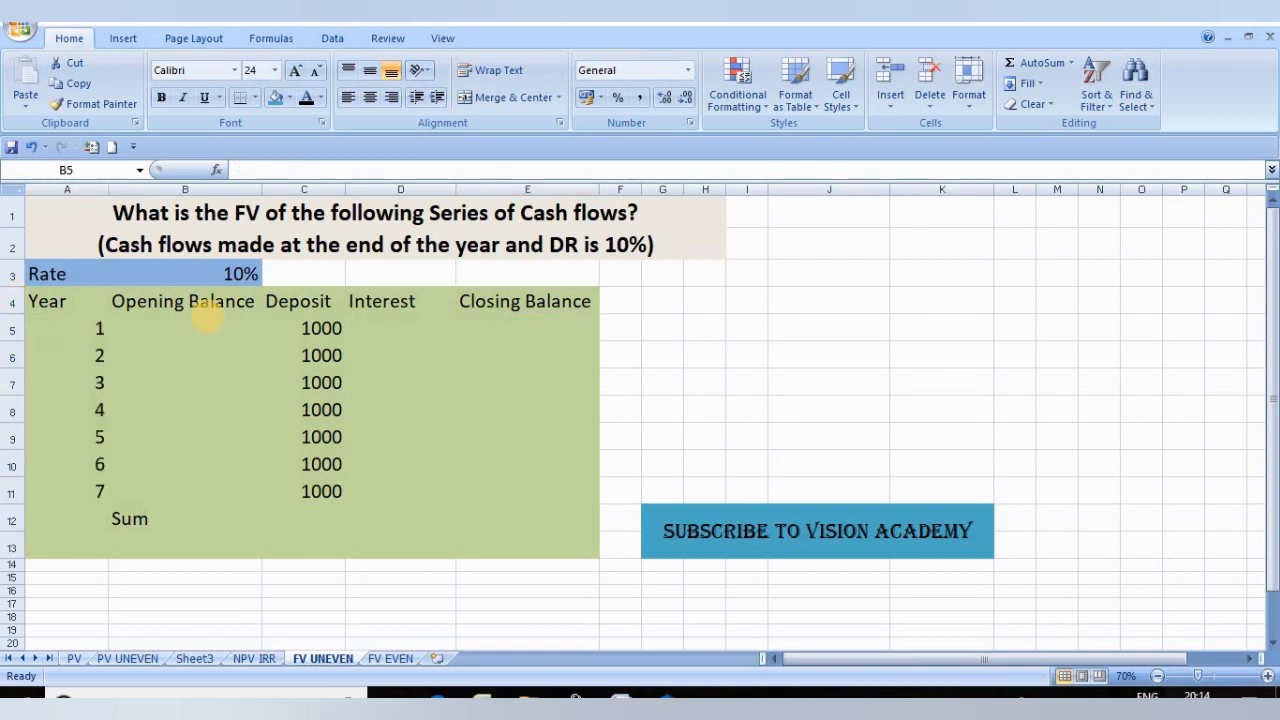
Step: Enter 0 as the opening balance for year 1 in cell B5
click(208, 323)
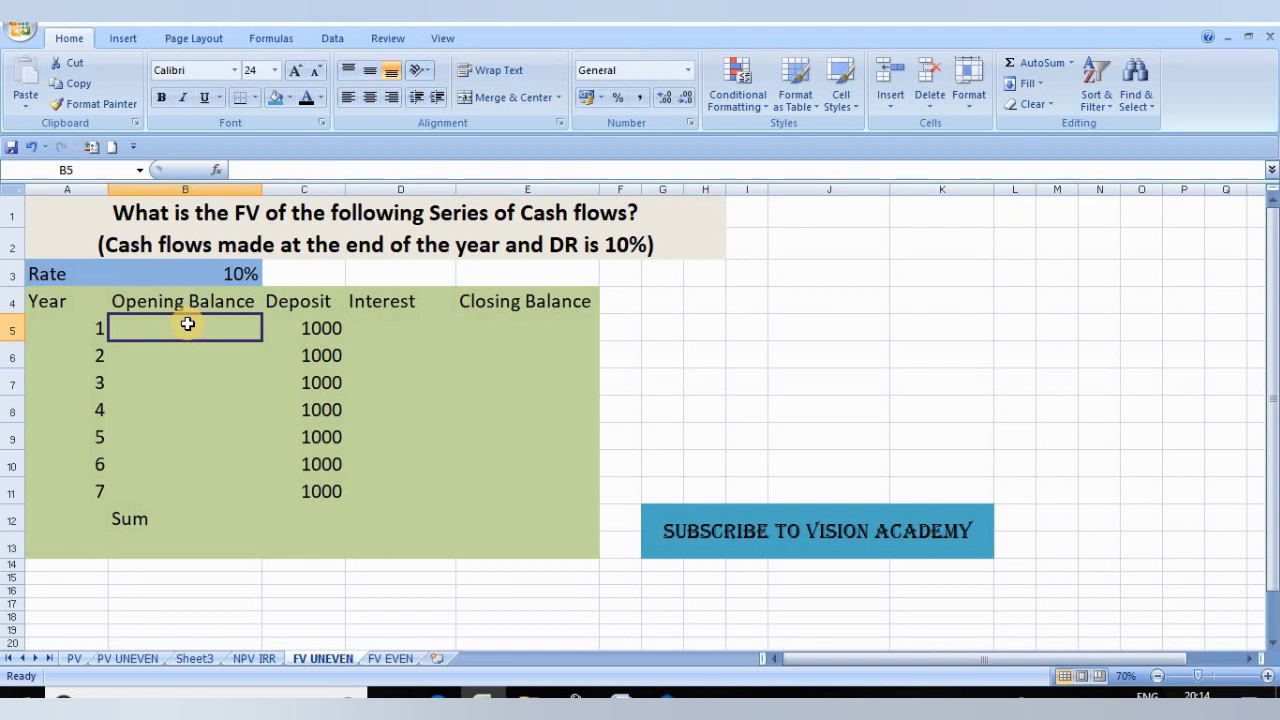
text(0)
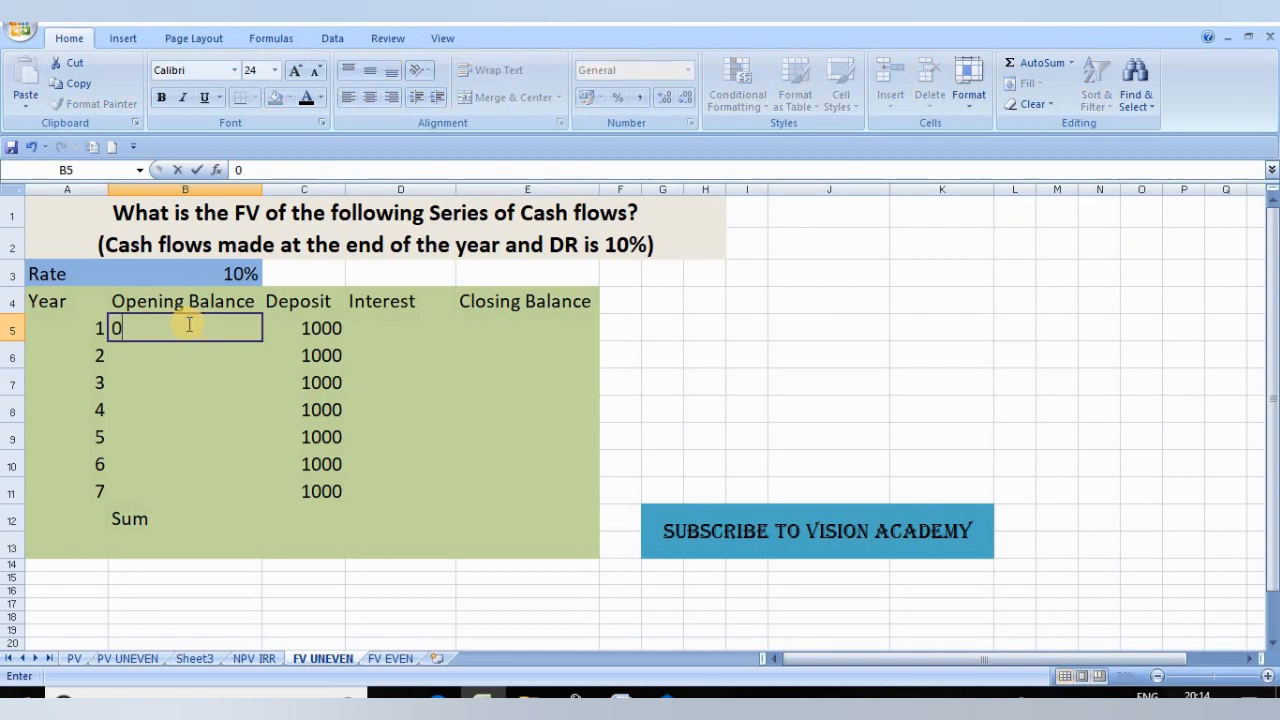
click(318, 331)
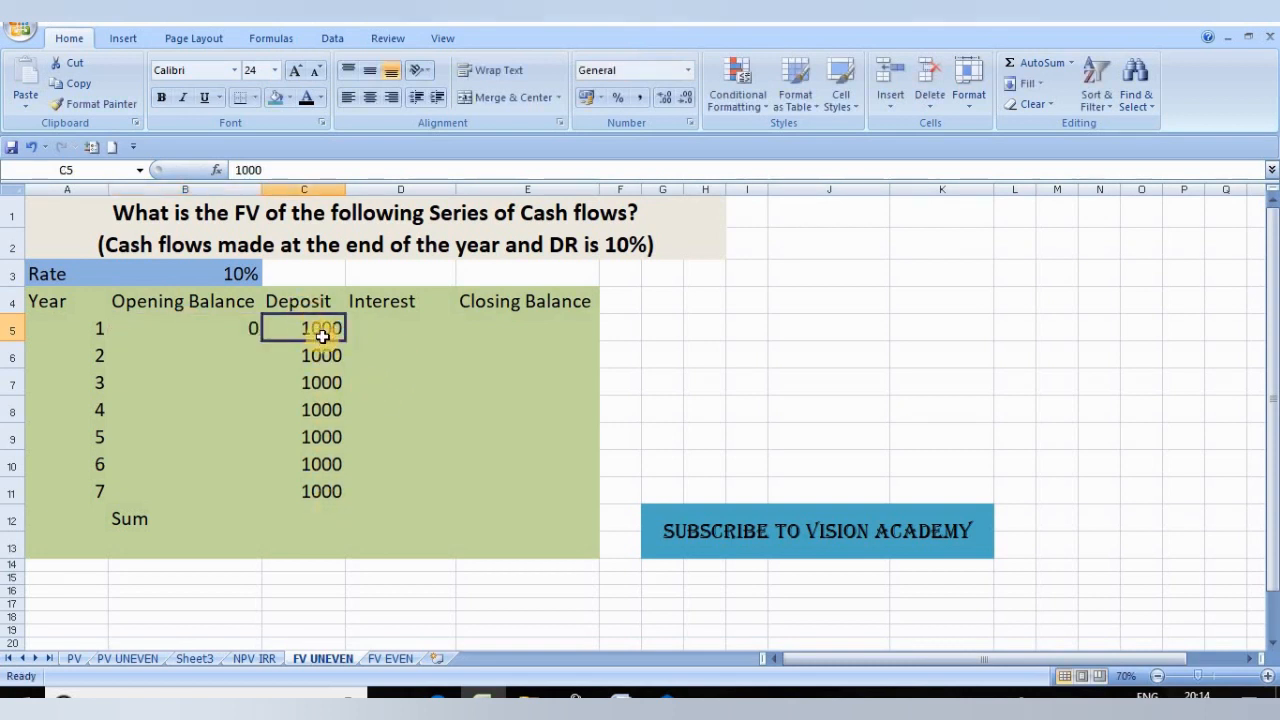
Step: Calculate the year 1 interest in cell D5 with the formula =(B5+C5)*B3
click(379, 329)
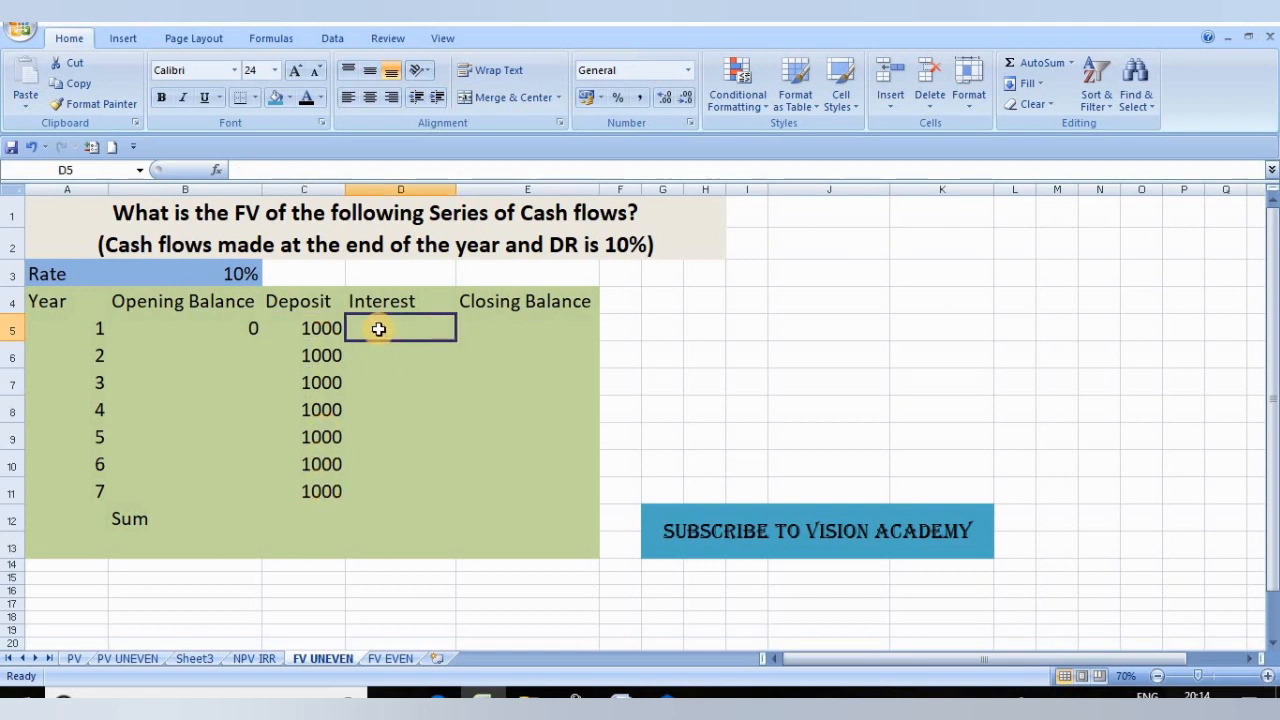
text(=)
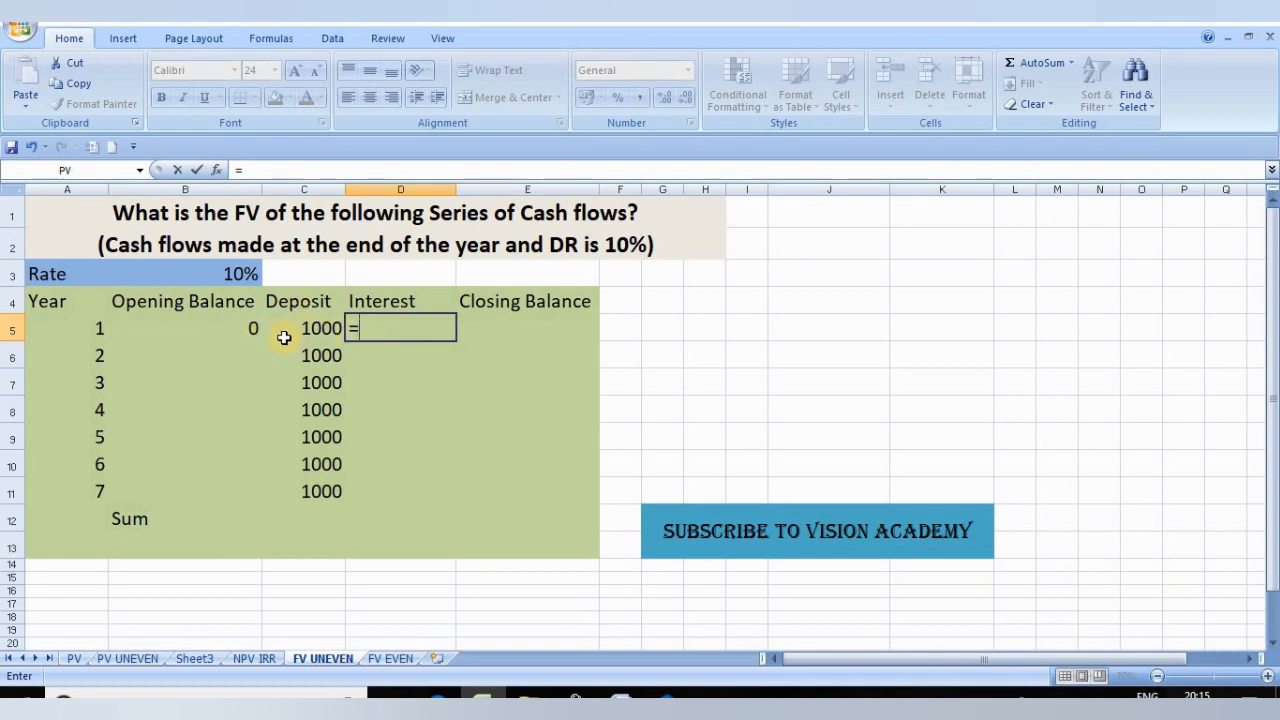
text(()
click(240, 339)
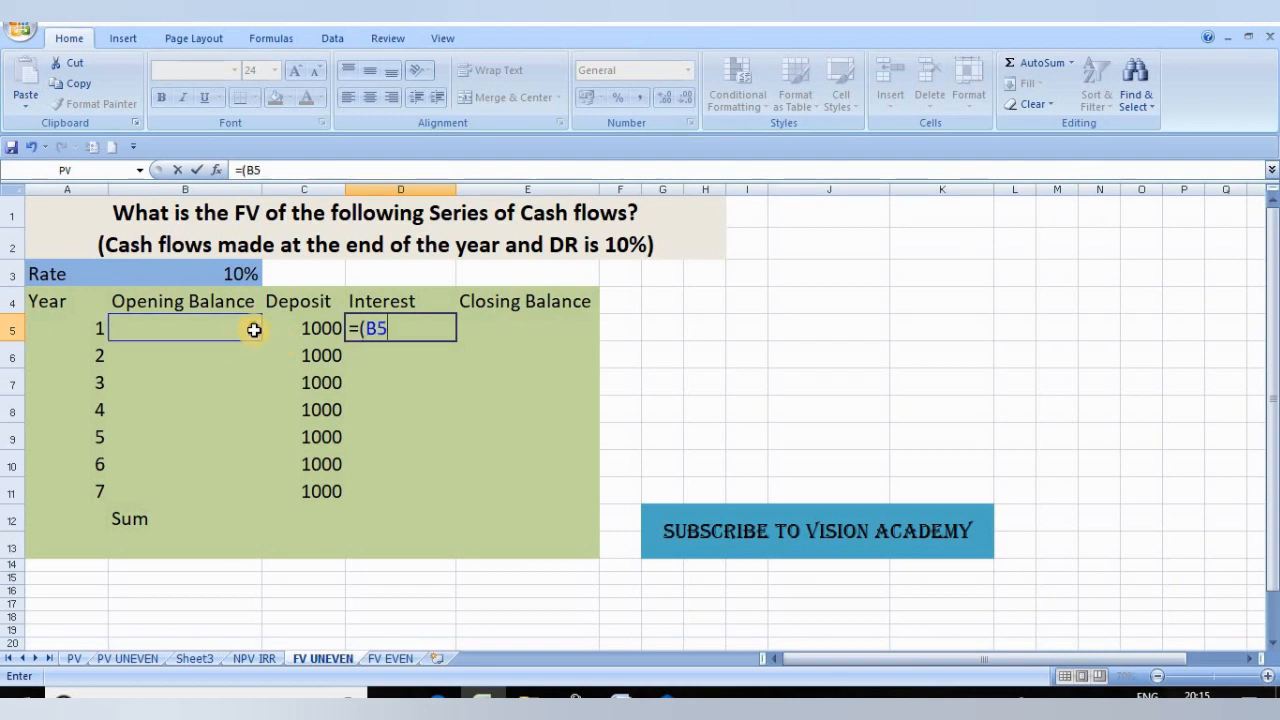
text(+)
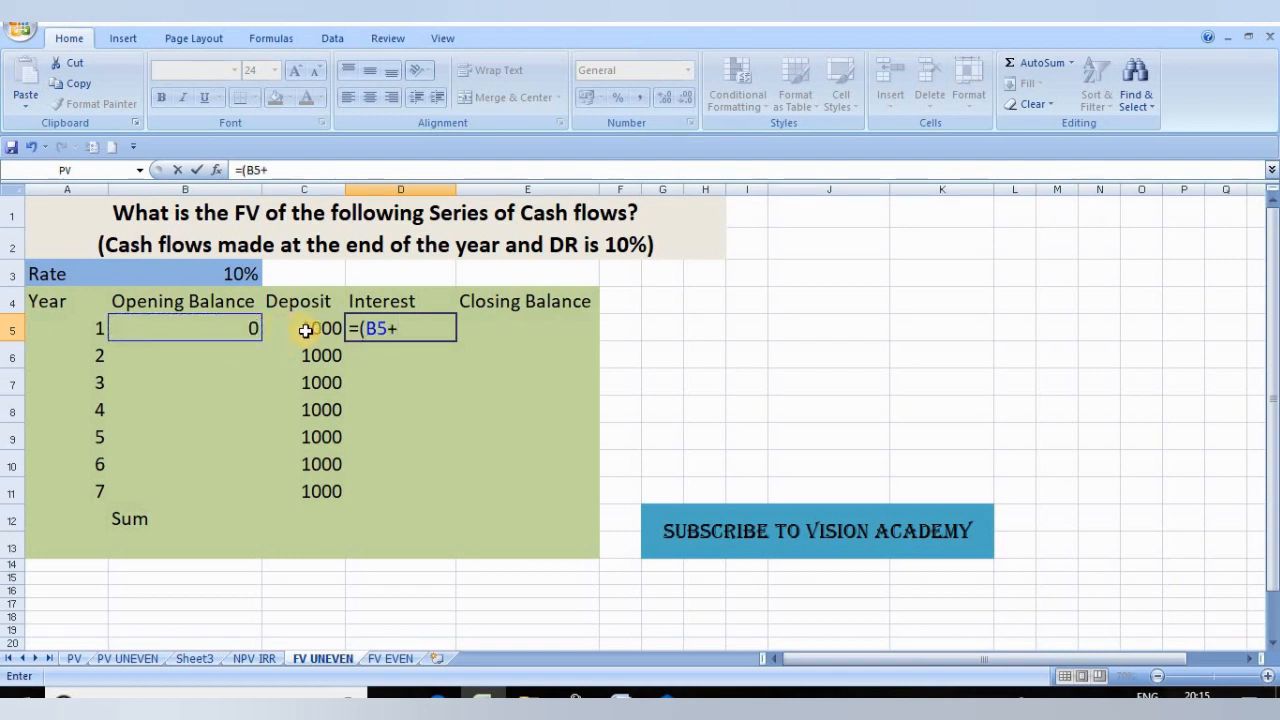
click(305, 329)
text())
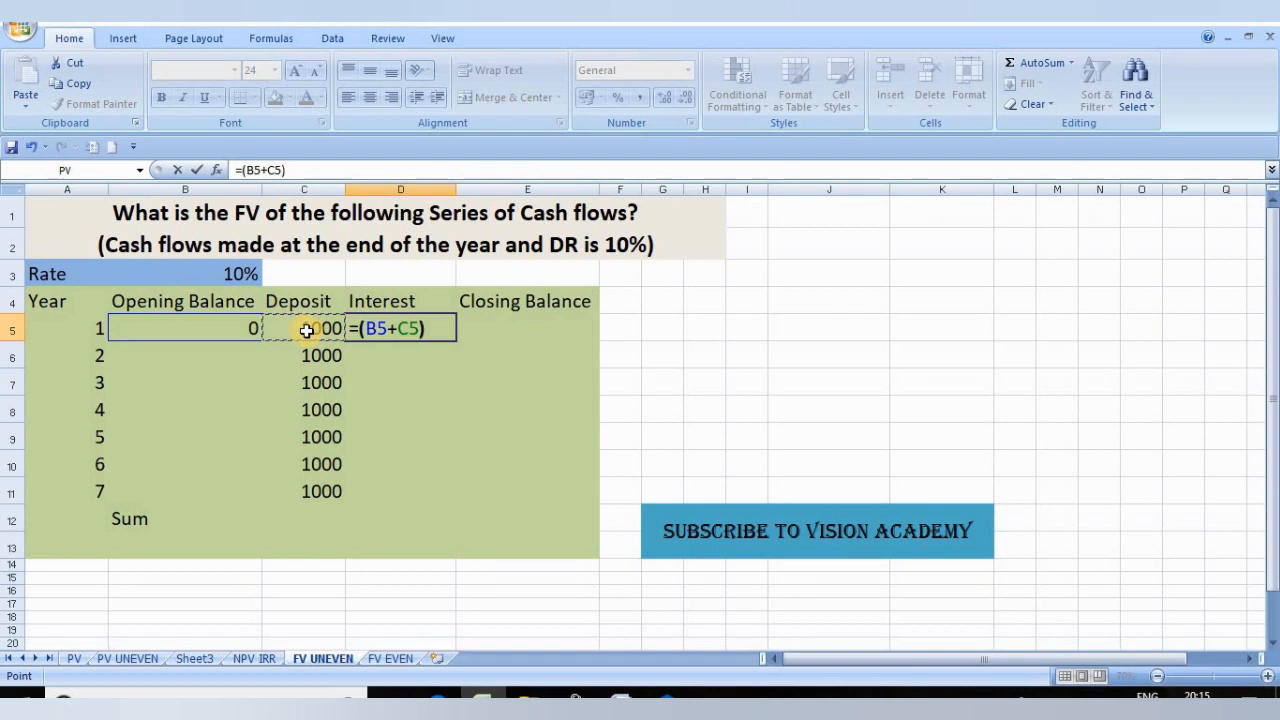
text(*)
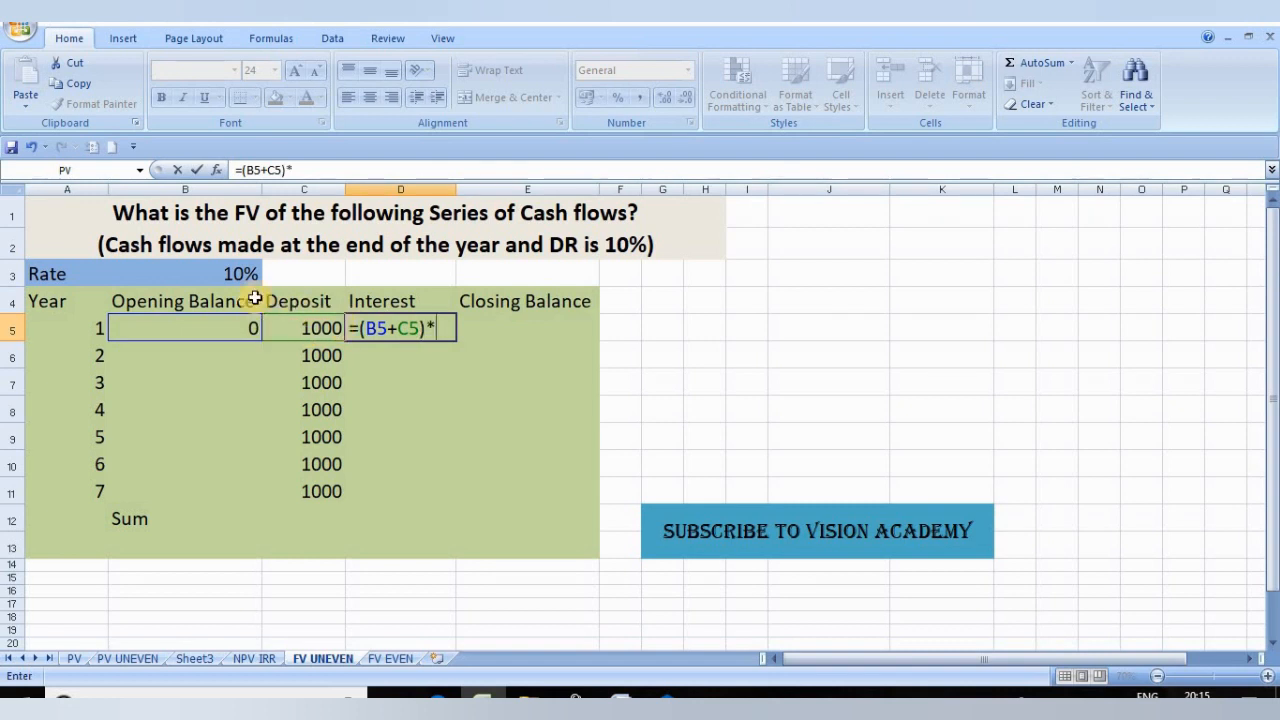
click(238, 279)
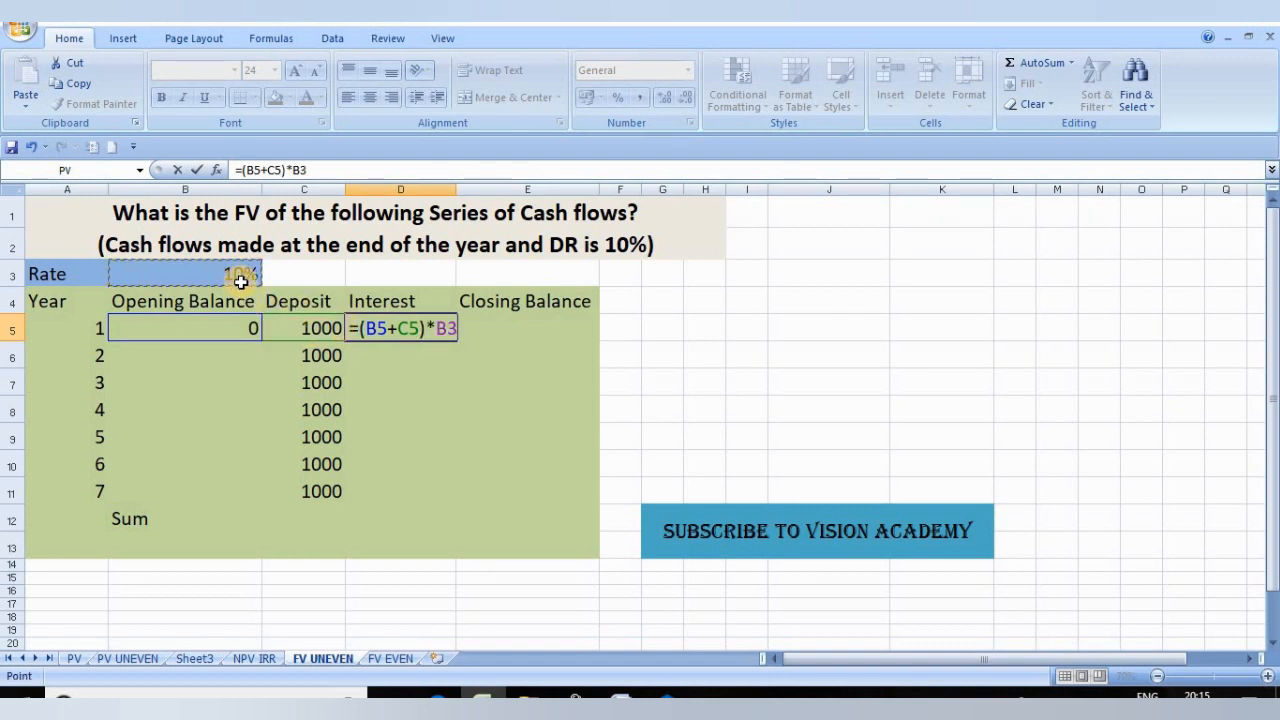
key(Return)
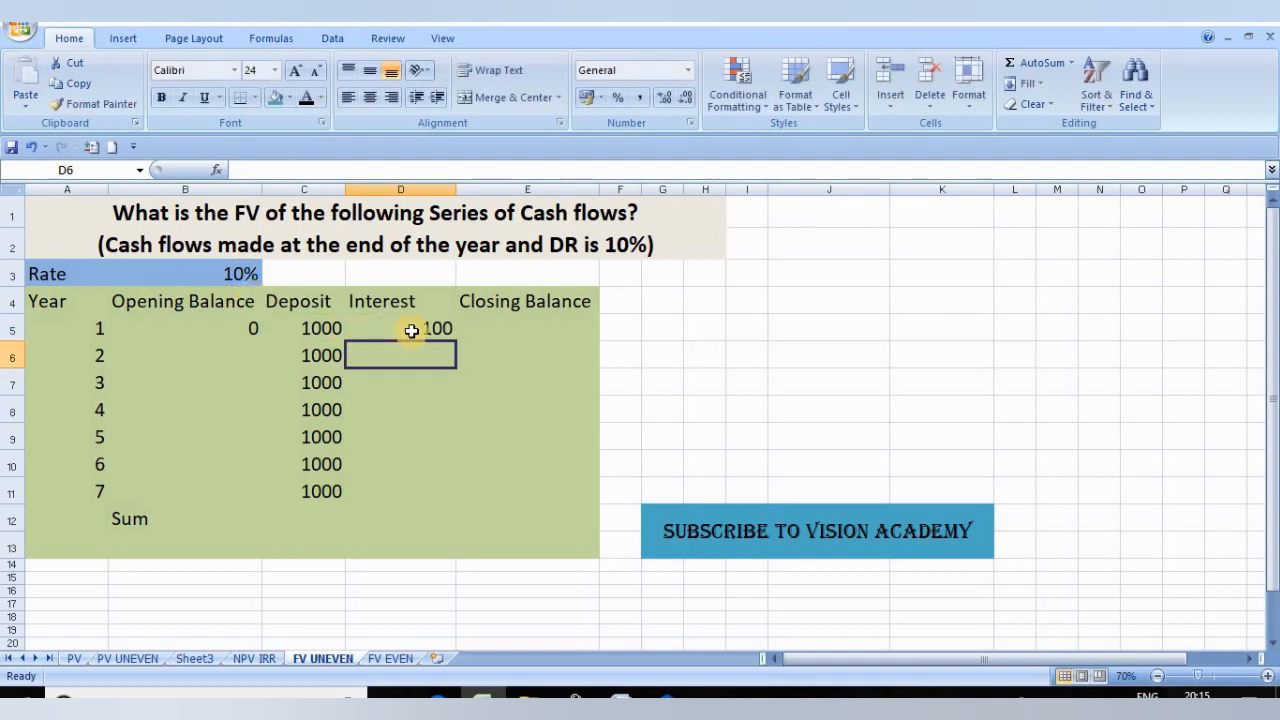
click(412, 332)
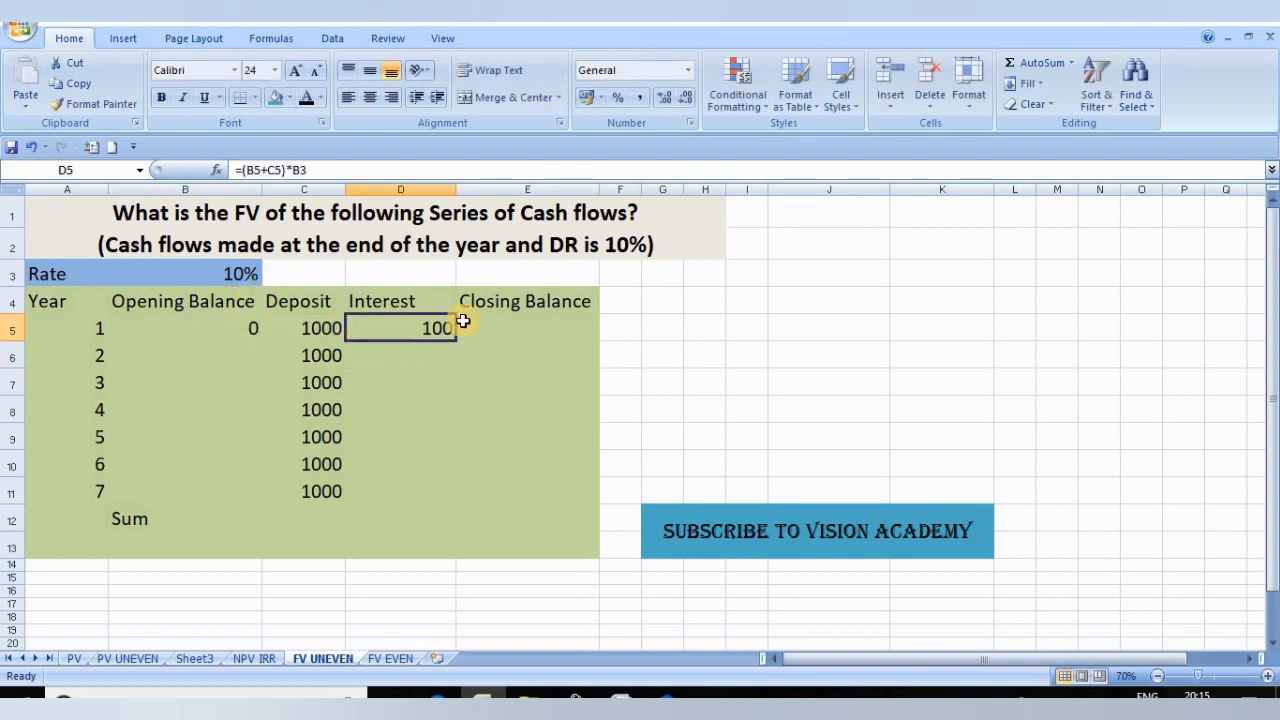
Step: Total the year 1 opening balance, deposit and interest (B5:D5) with AutoSum as the closing balance in E5
click(496, 322)
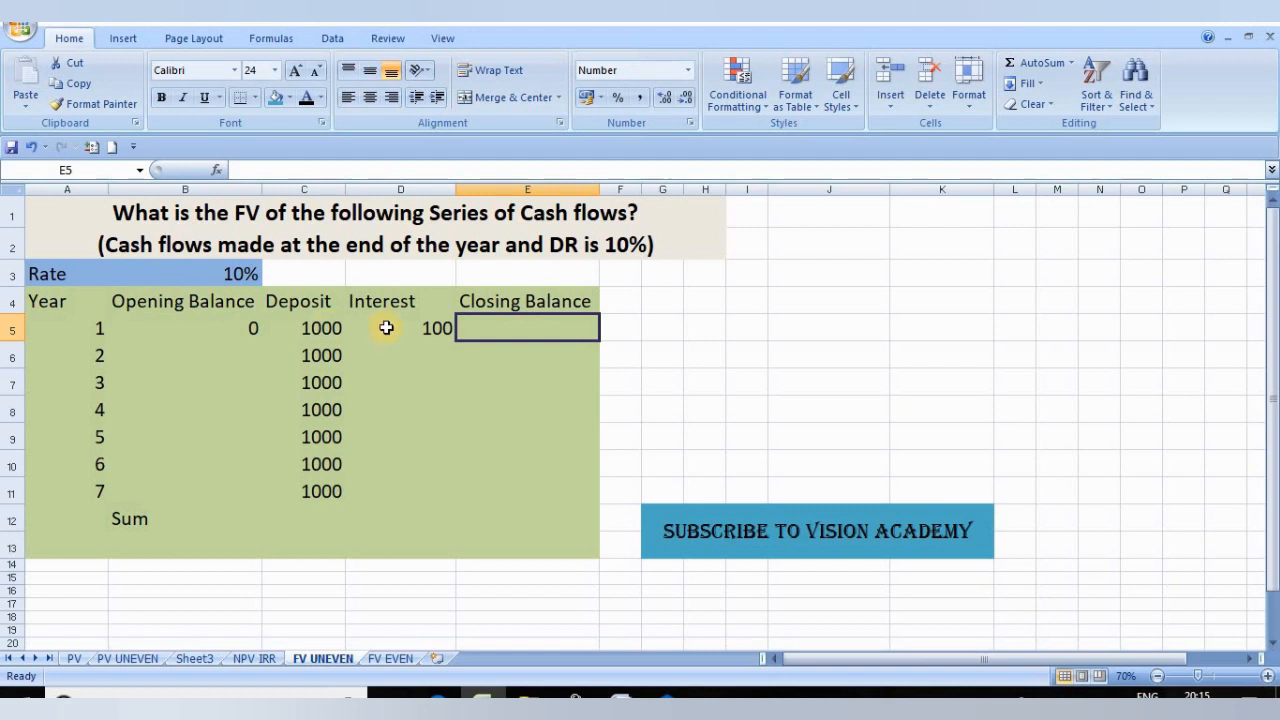
click(240, 329)
drag(282, 333, 380, 334)
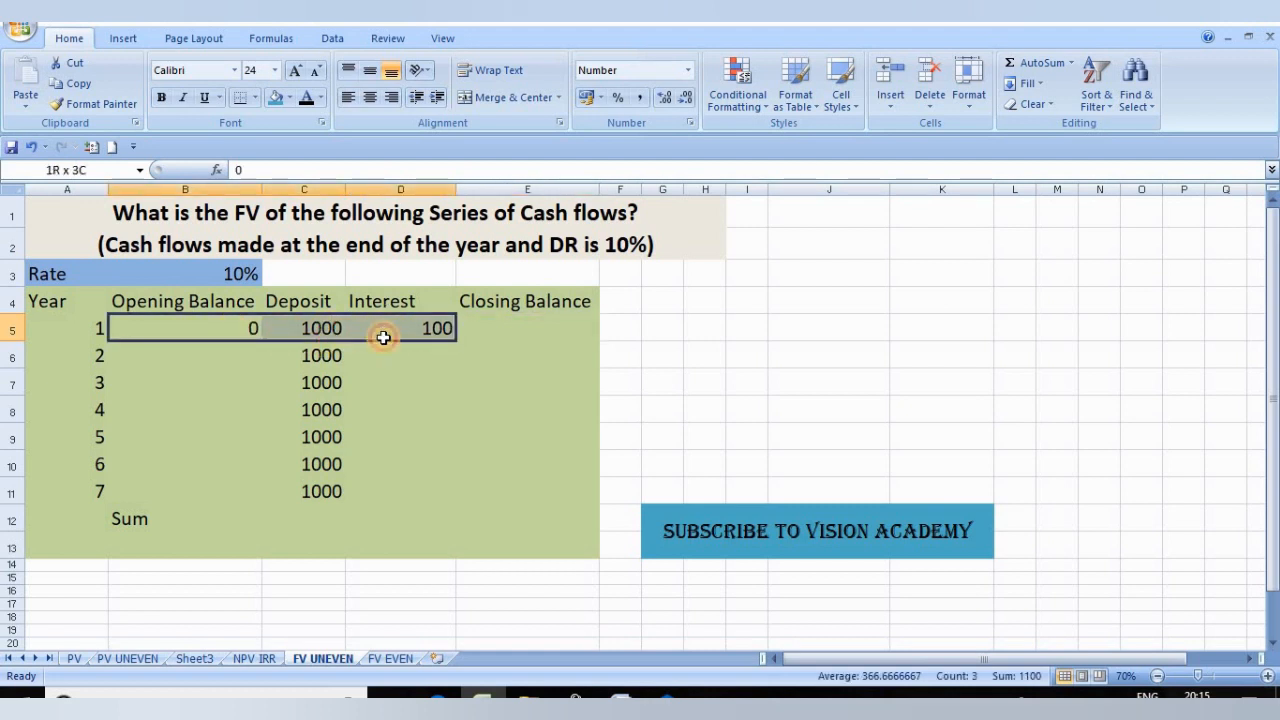
click(270, 40)
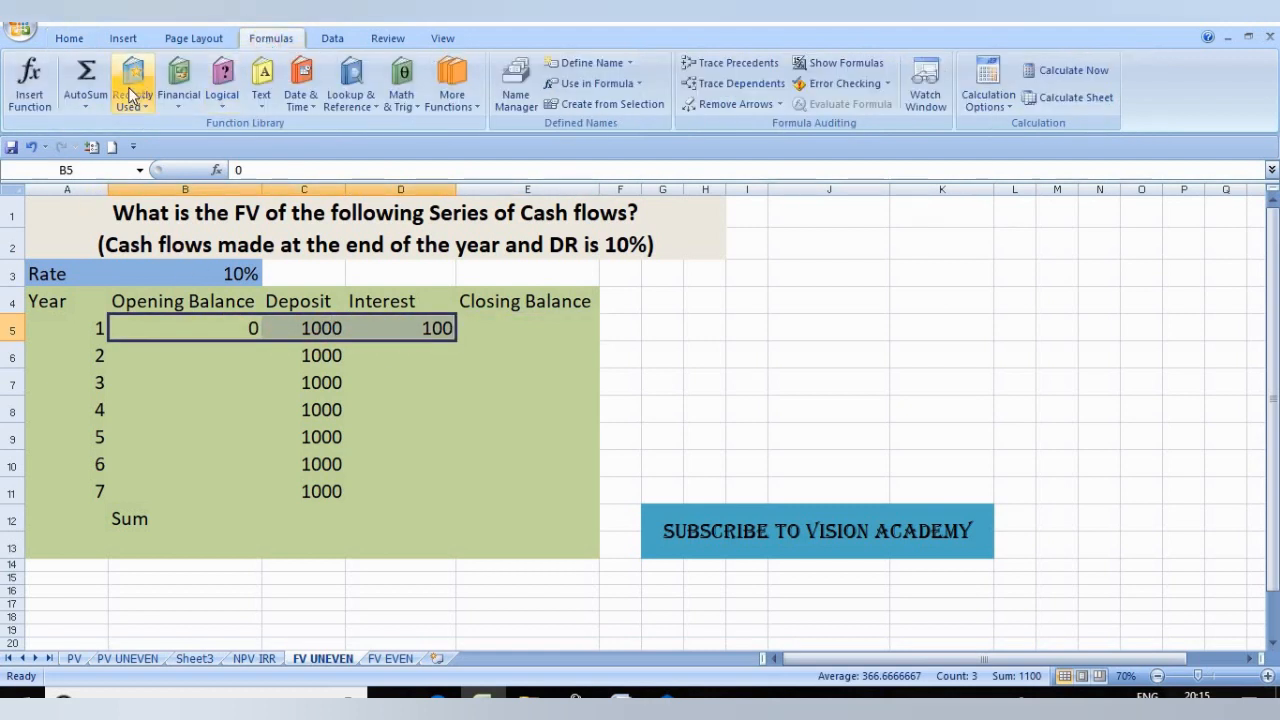
click(88, 100)
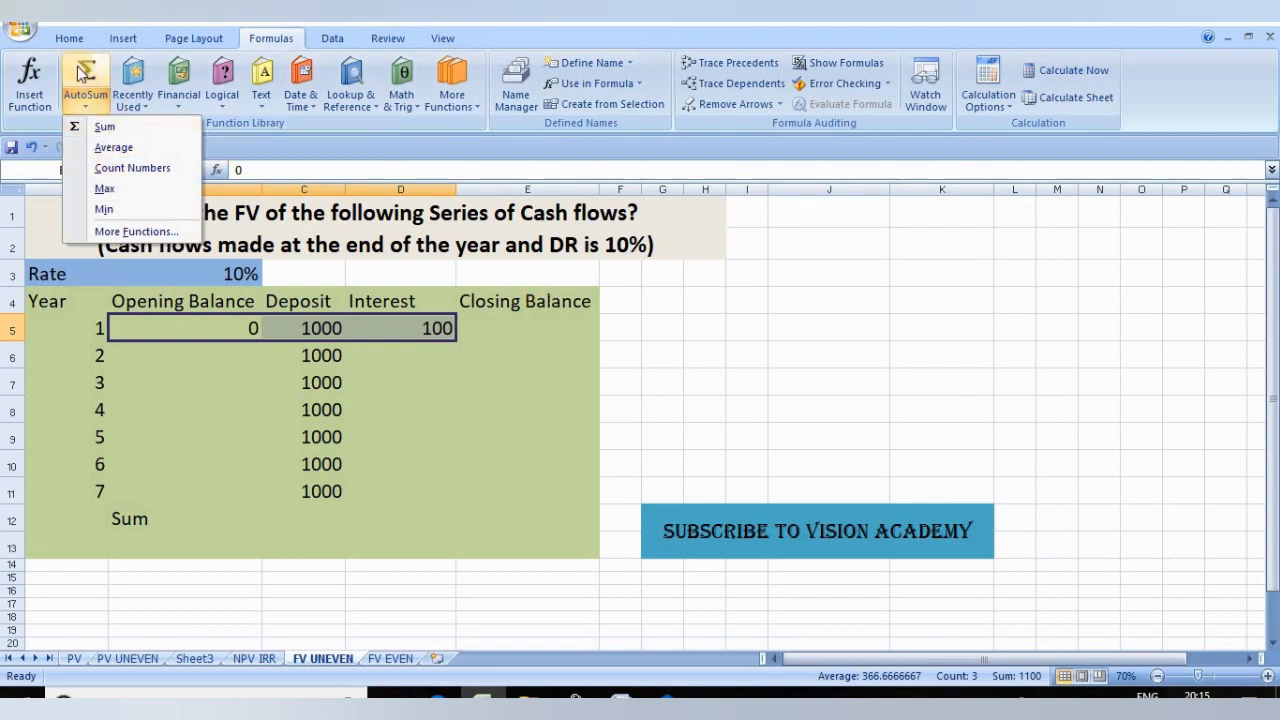
click(104, 126)
click(537, 330)
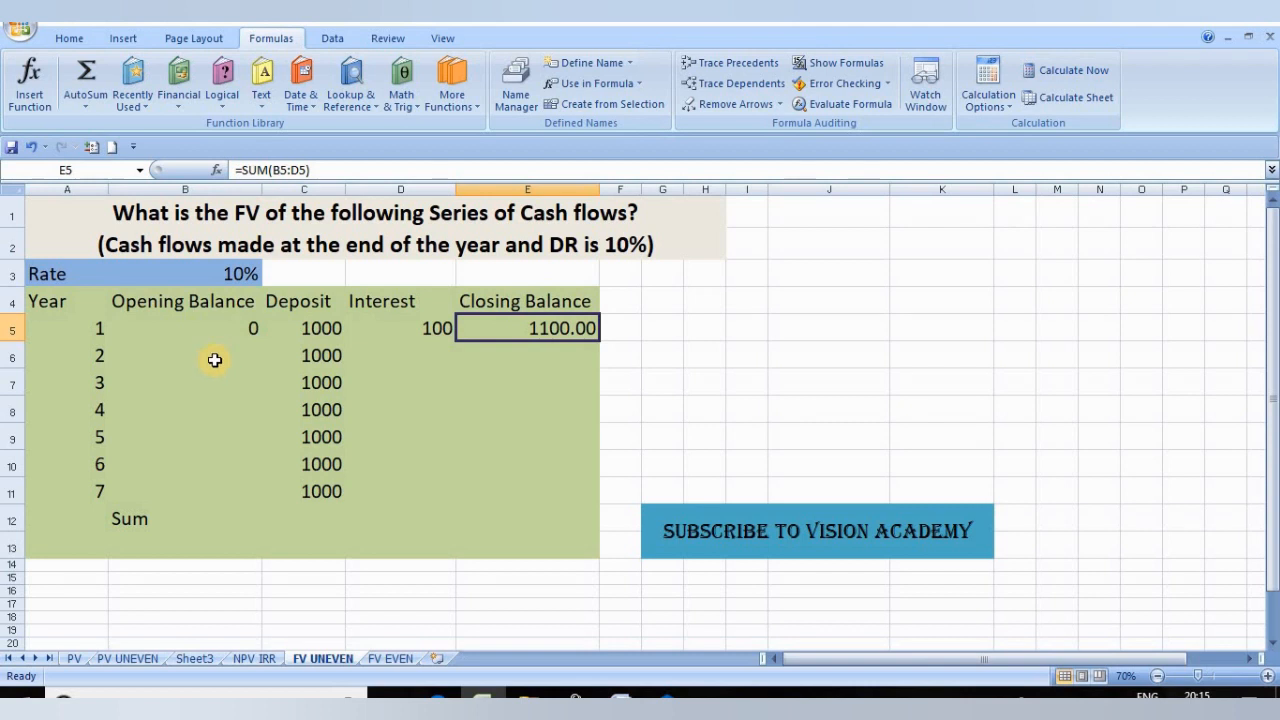
Step: Enter 1100 as the opening balance for year 2 in cell B6
click(151, 353)
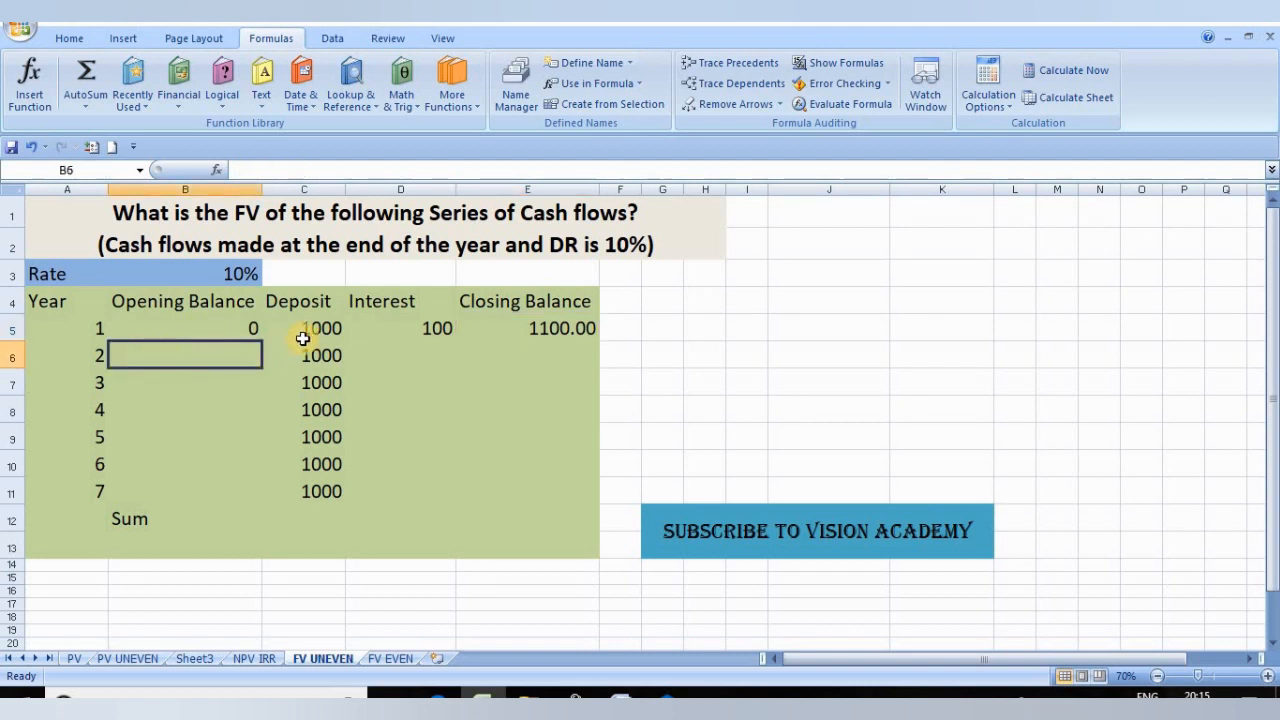
text(1100)
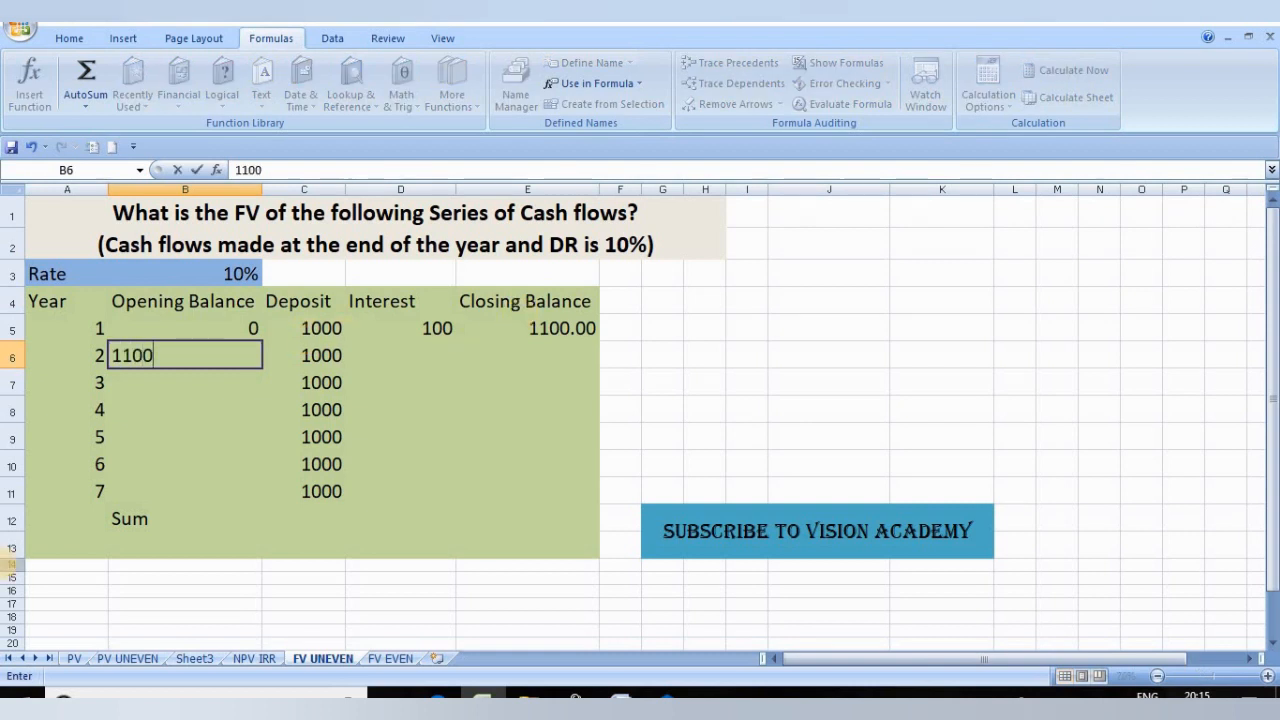
click(281, 351)
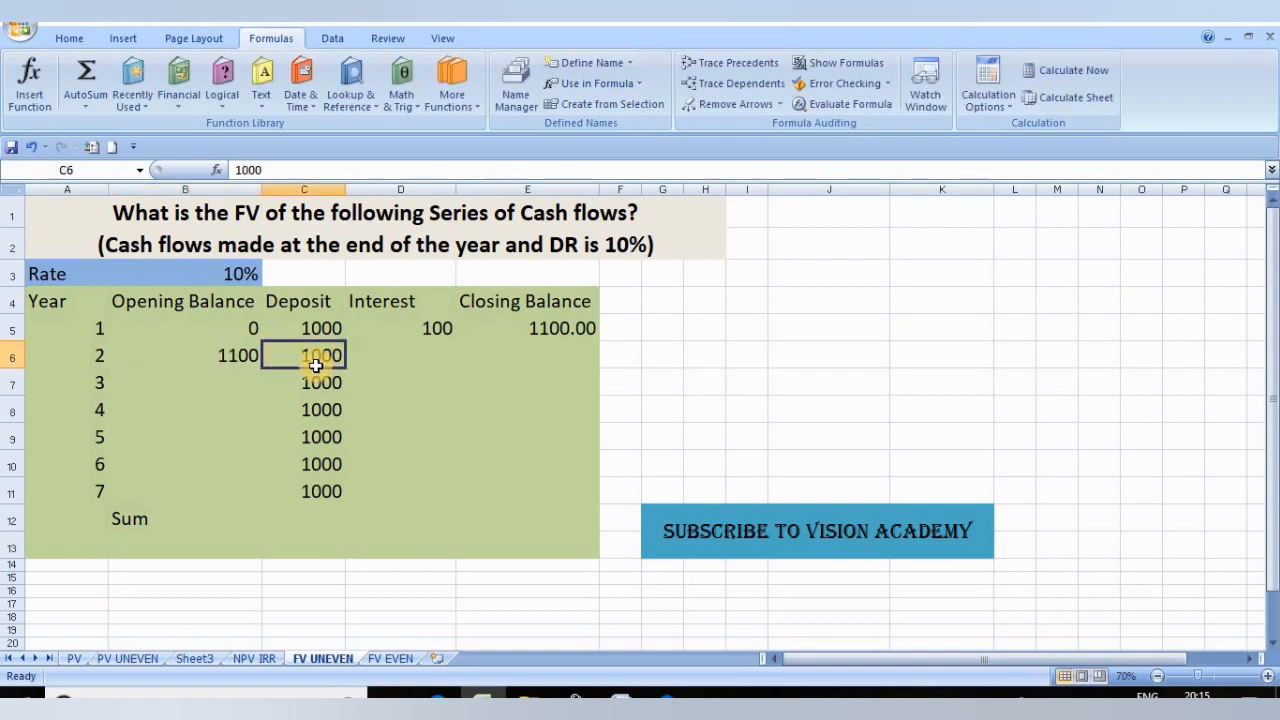
Step: Calculate the year 2 interest in cell D6 with the formula =(B6+C6)*B3
click(389, 351)
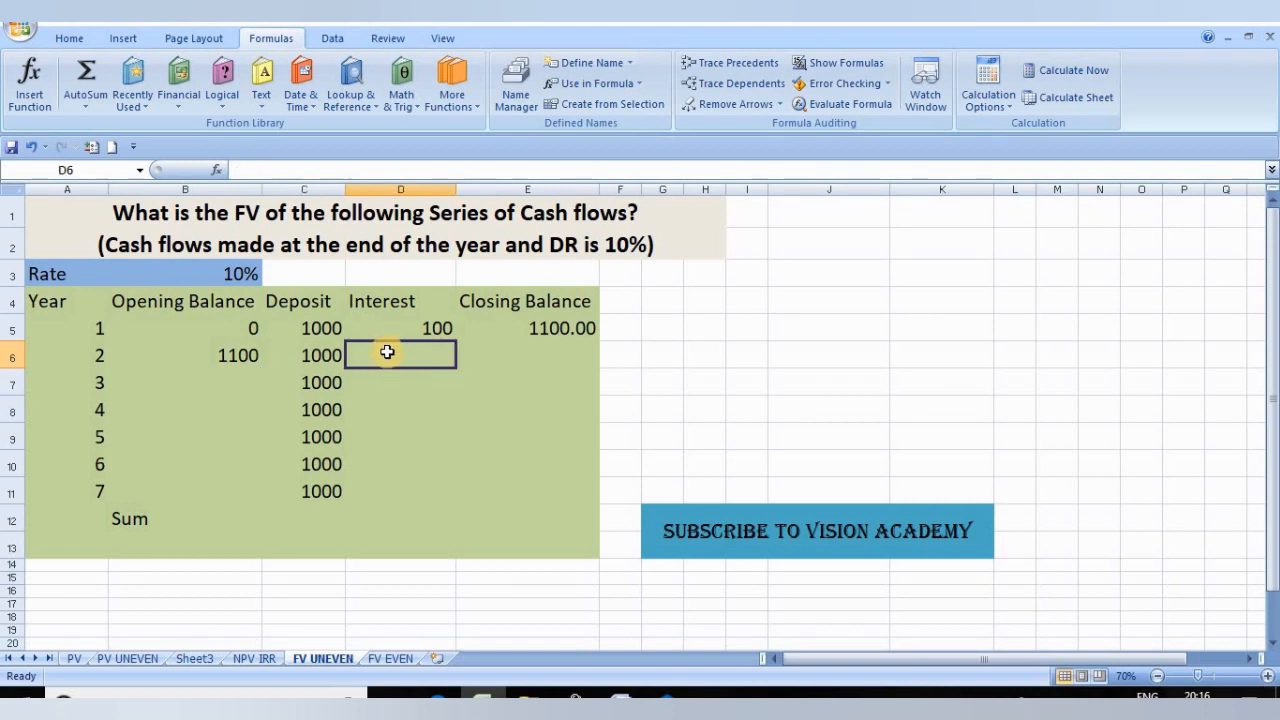
text(=()
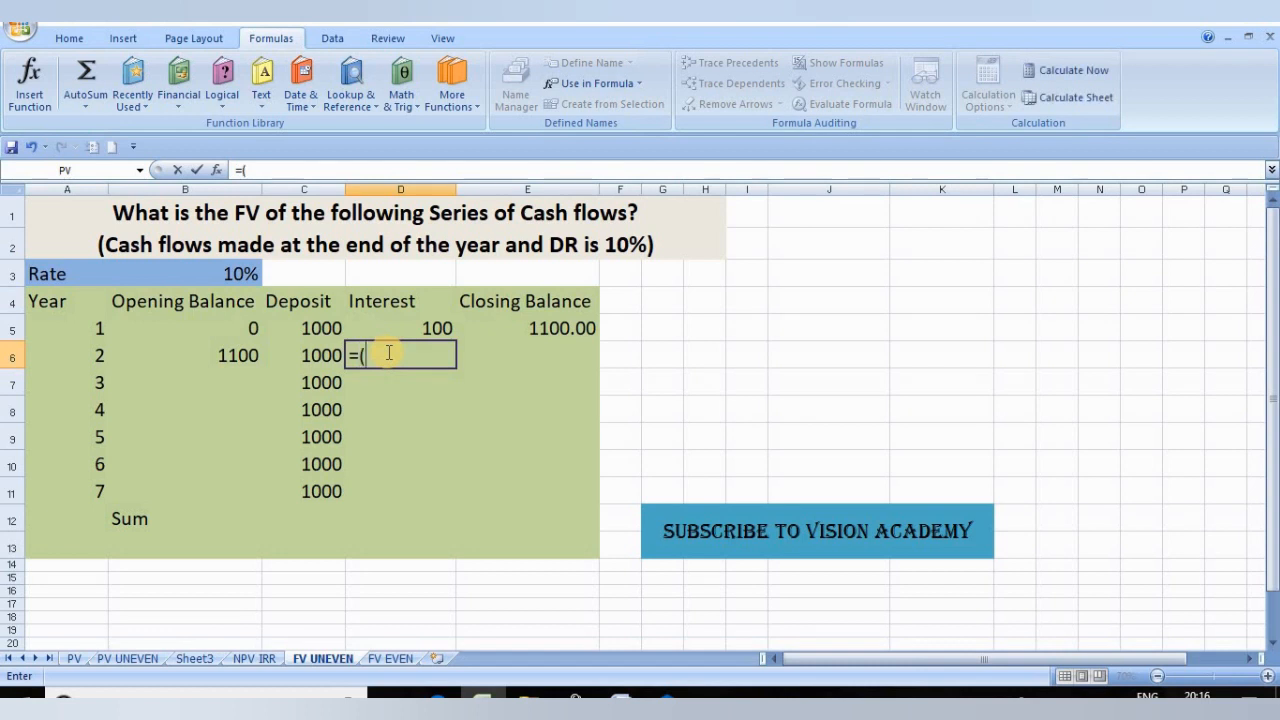
click(248, 357)
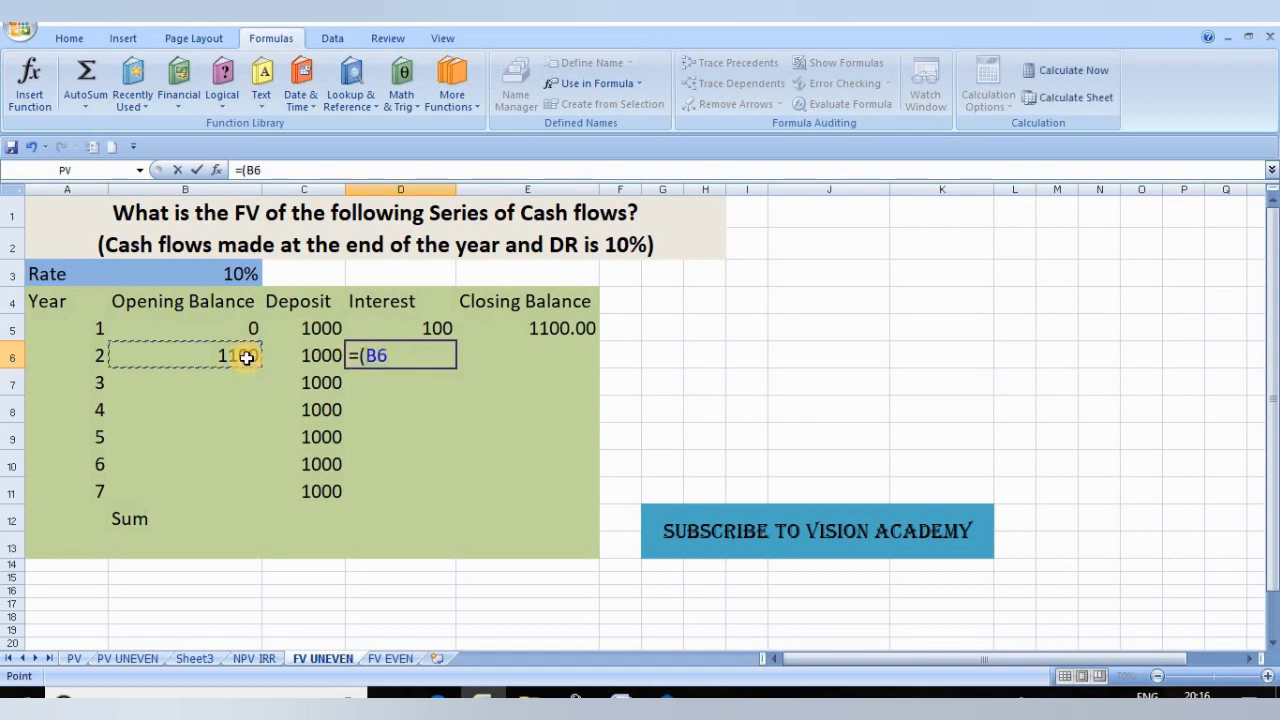
text(+)
click(315, 353)
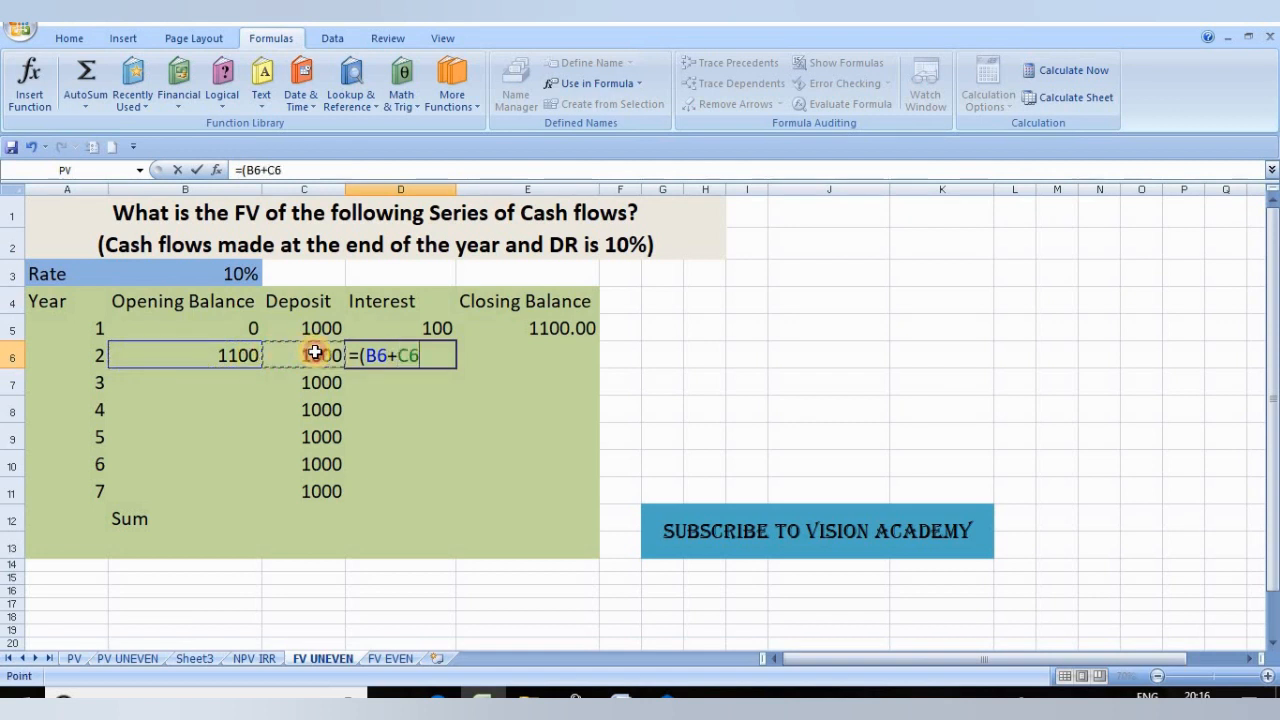
text()*)
click(245, 270)
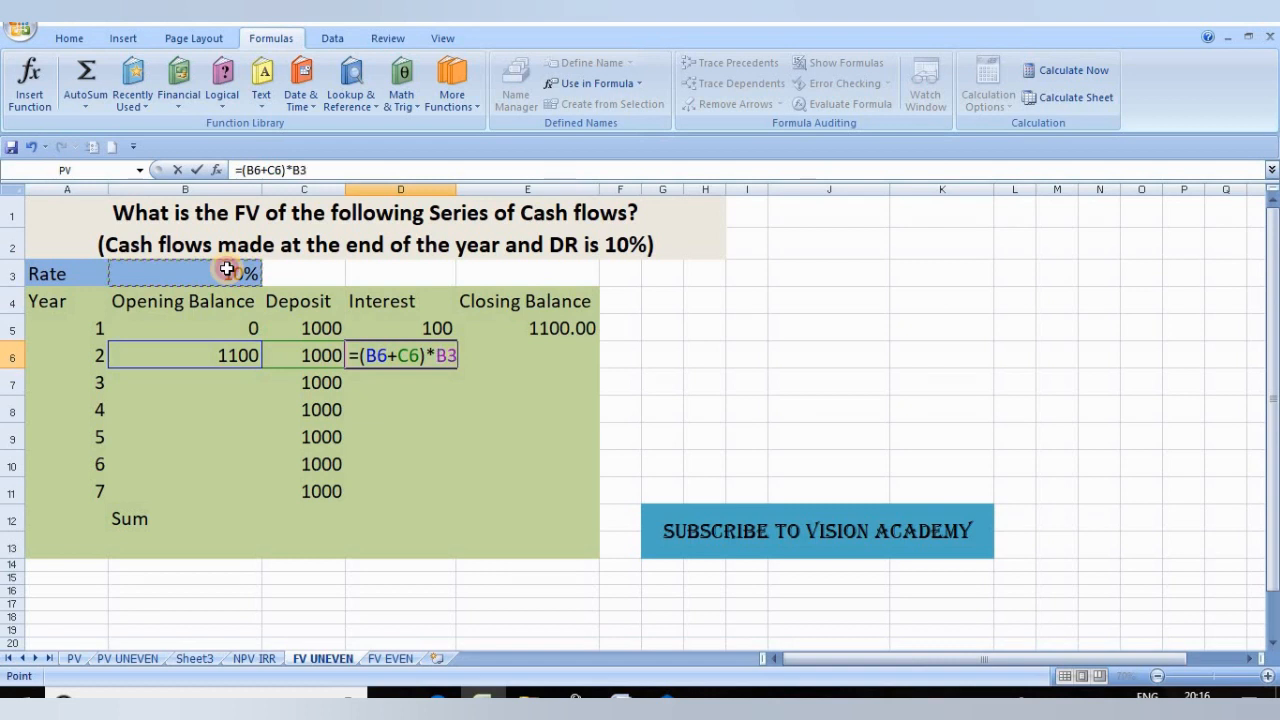
key(Return)
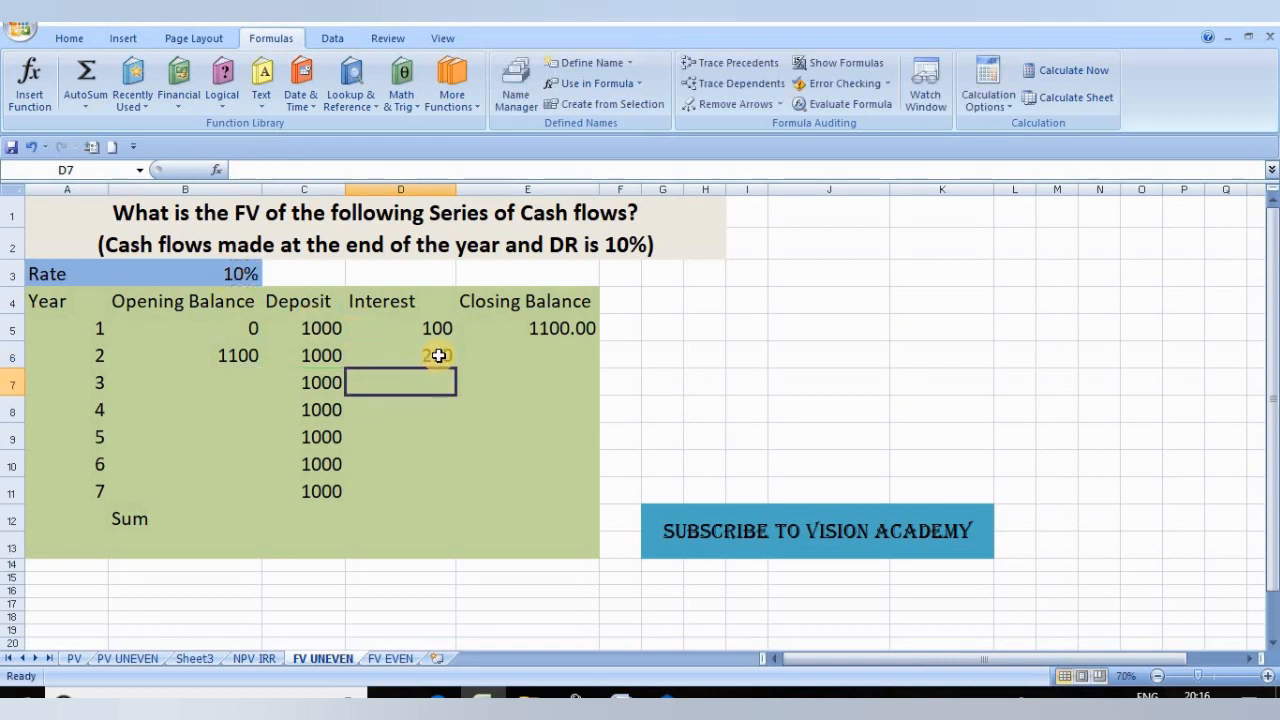
click(438, 353)
Step: Fill the year 2 closing balance in E6 with AutoSum over its suggested range A6:D6
click(521, 356)
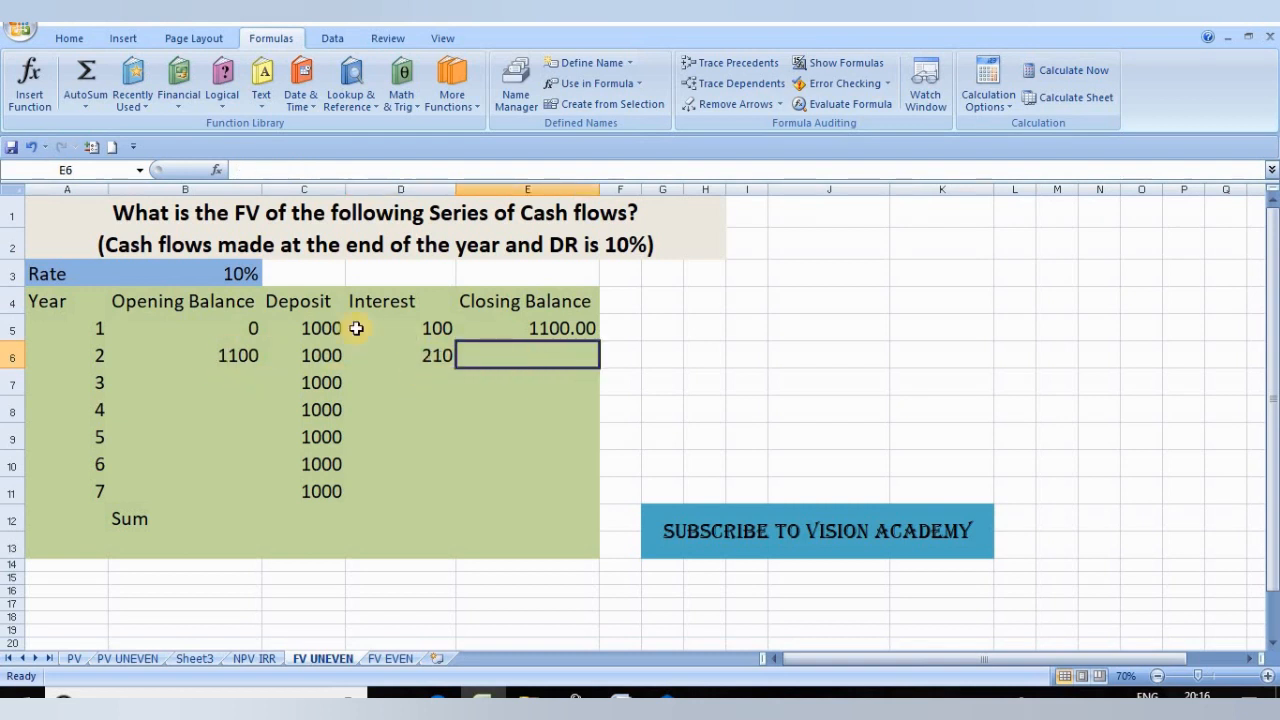
click(86, 74)
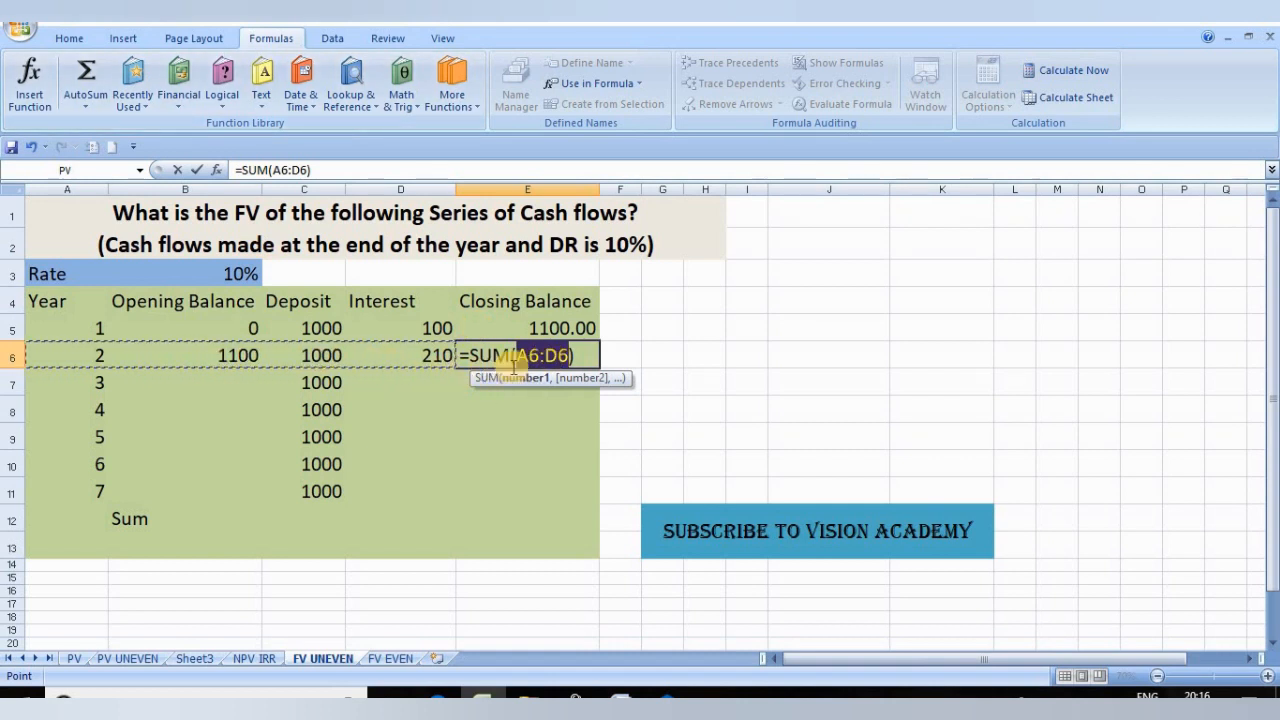
key(Return)
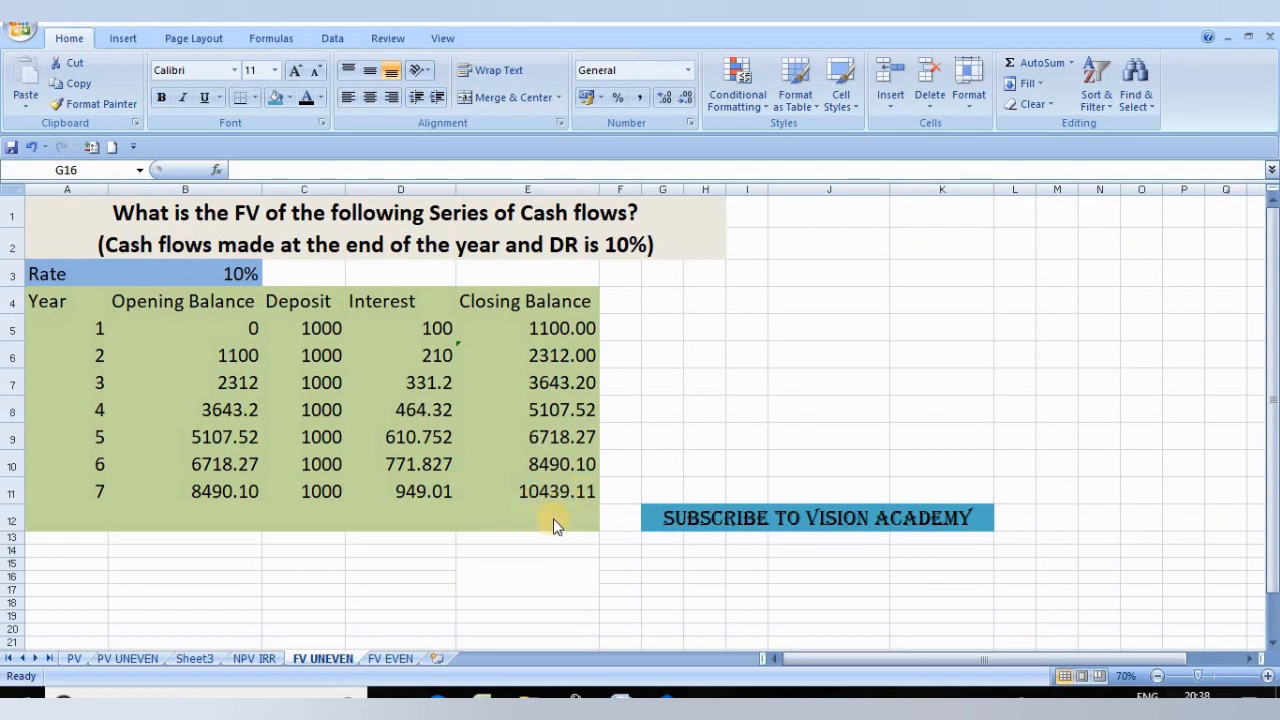
Step: Calculate the future value of the seven yearly deposits in the merged cell E15 with the formula =FV(B3,7,C5,B5,1)
click(521, 578)
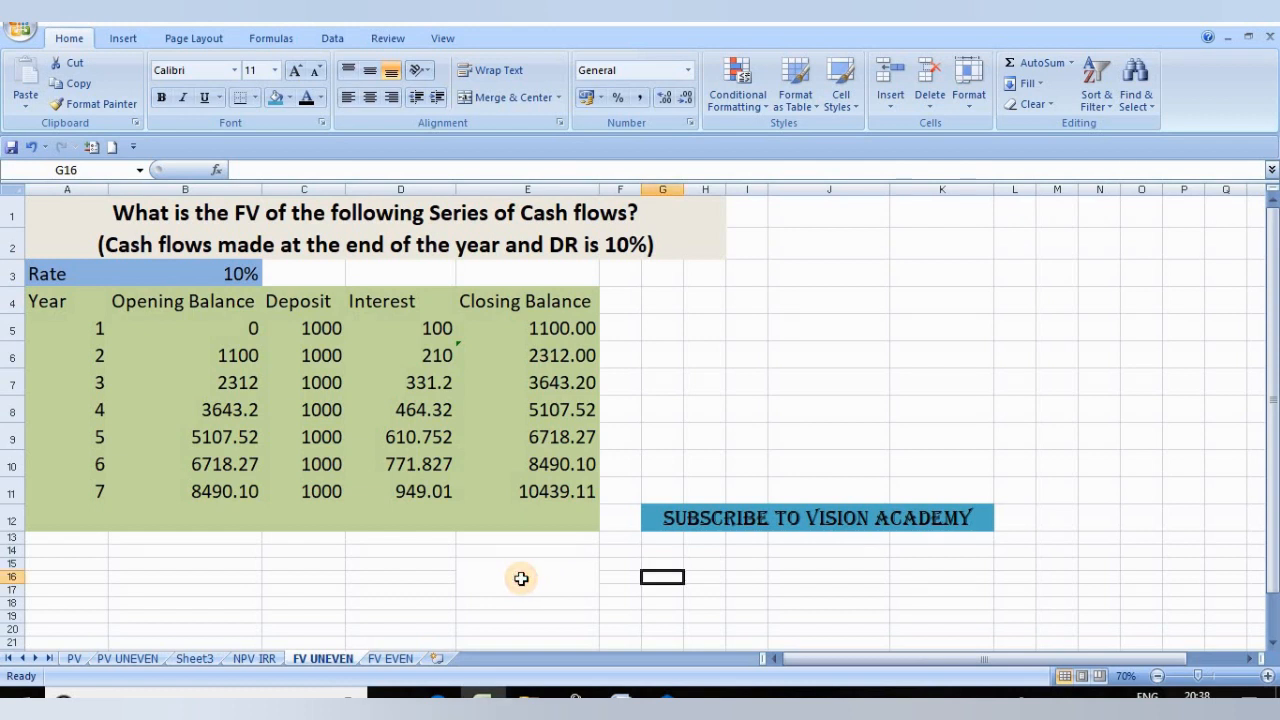
click(521, 578)
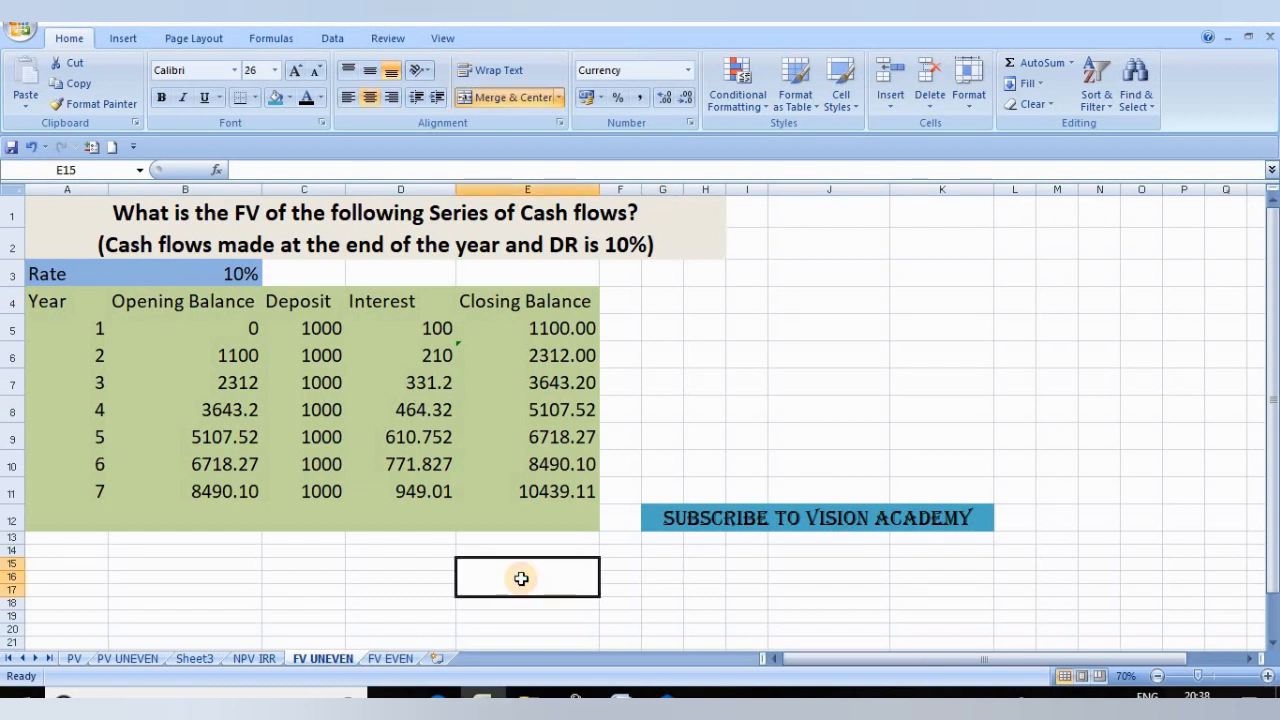
text(=FV)
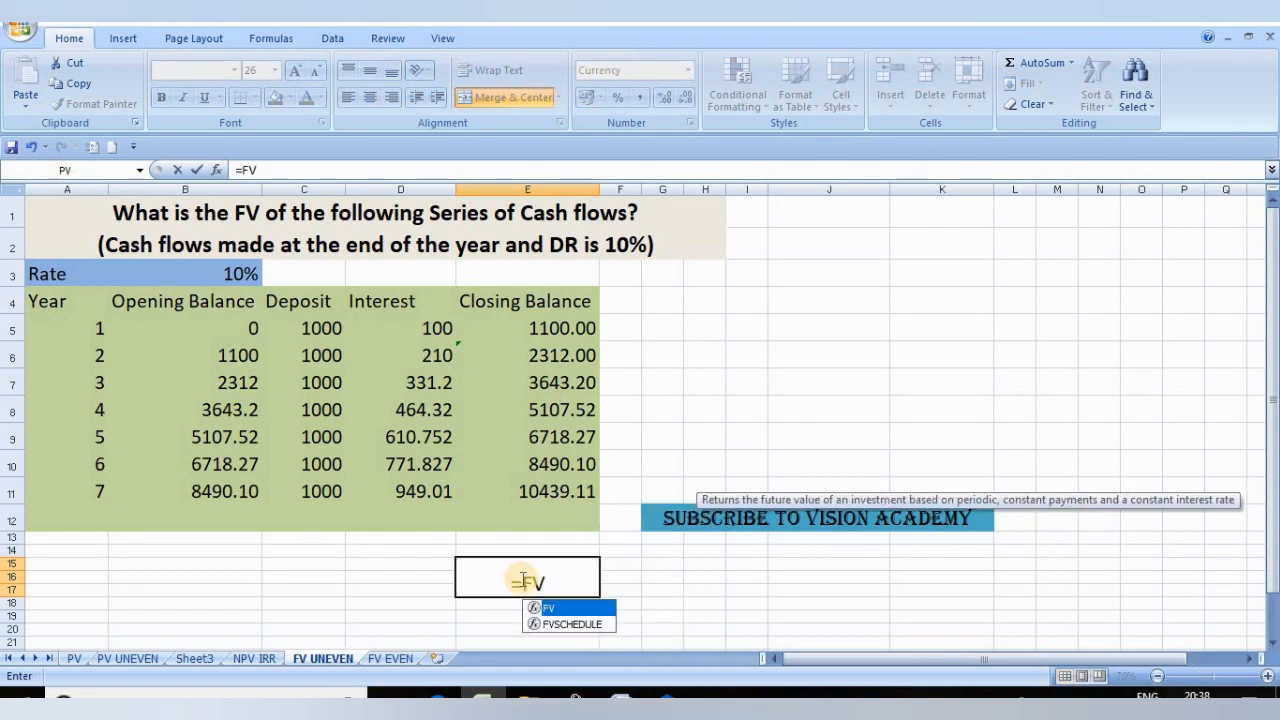
text(()
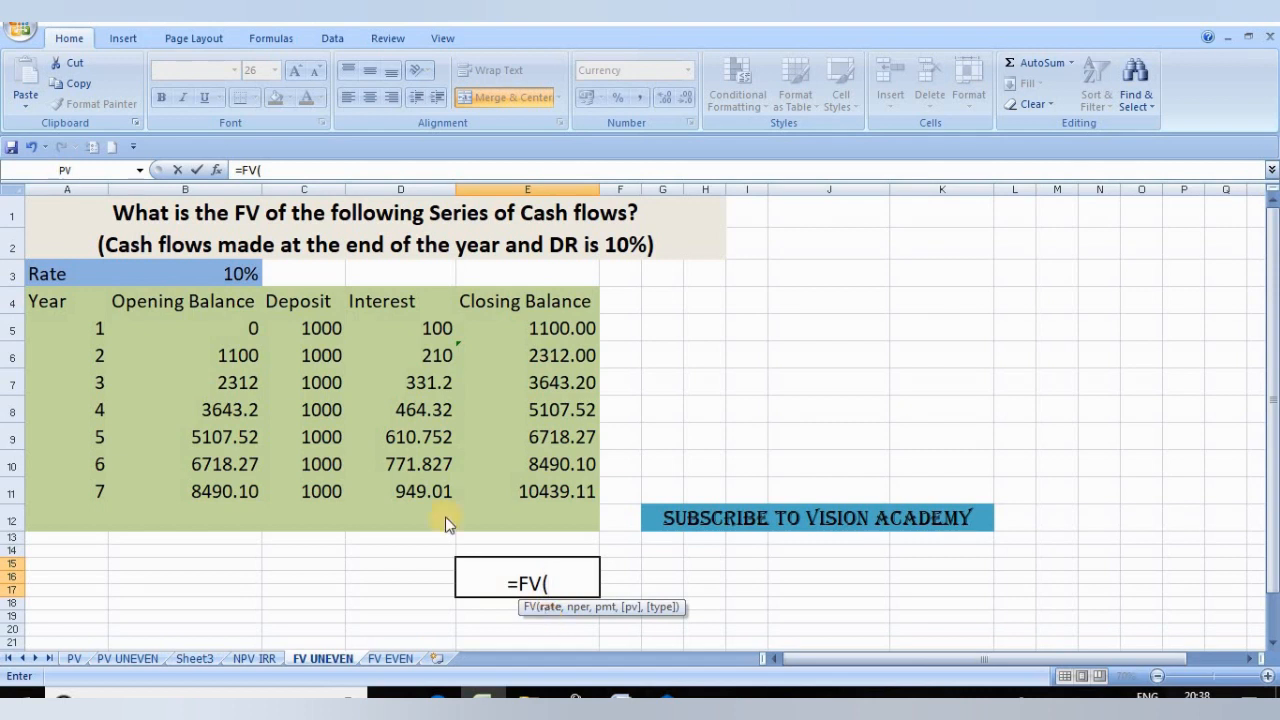
click(231, 272)
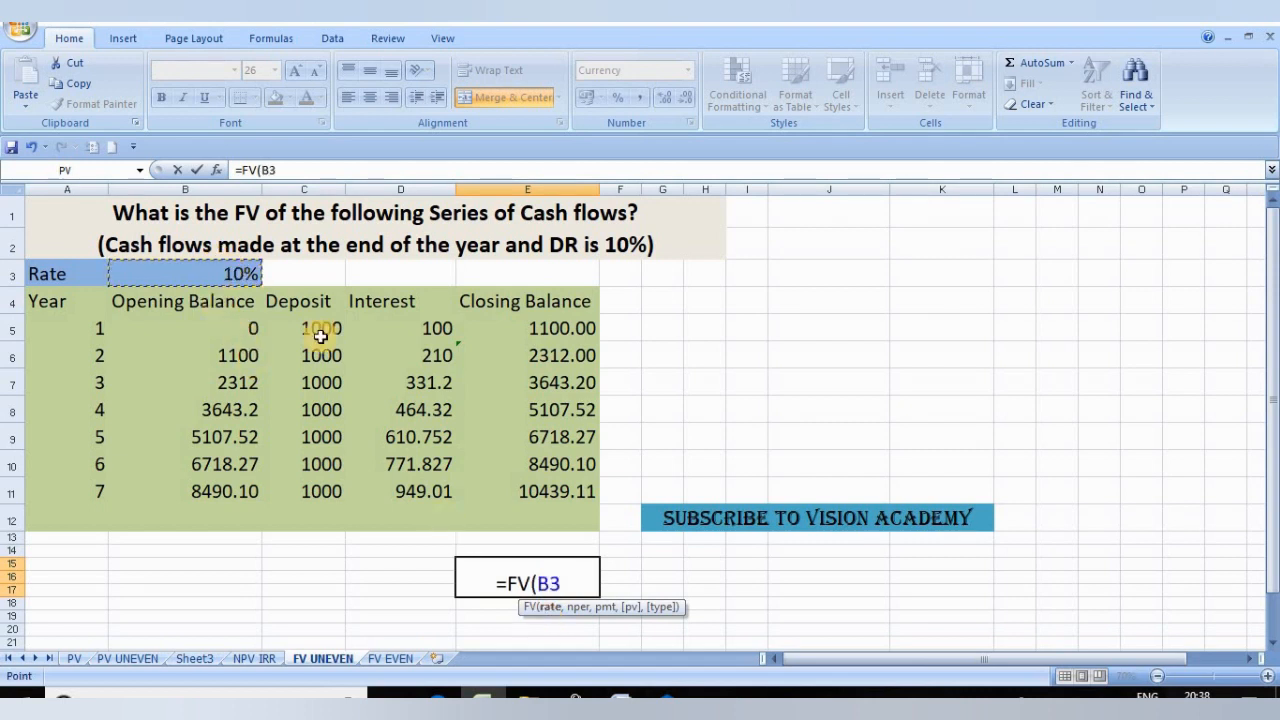
text(,)
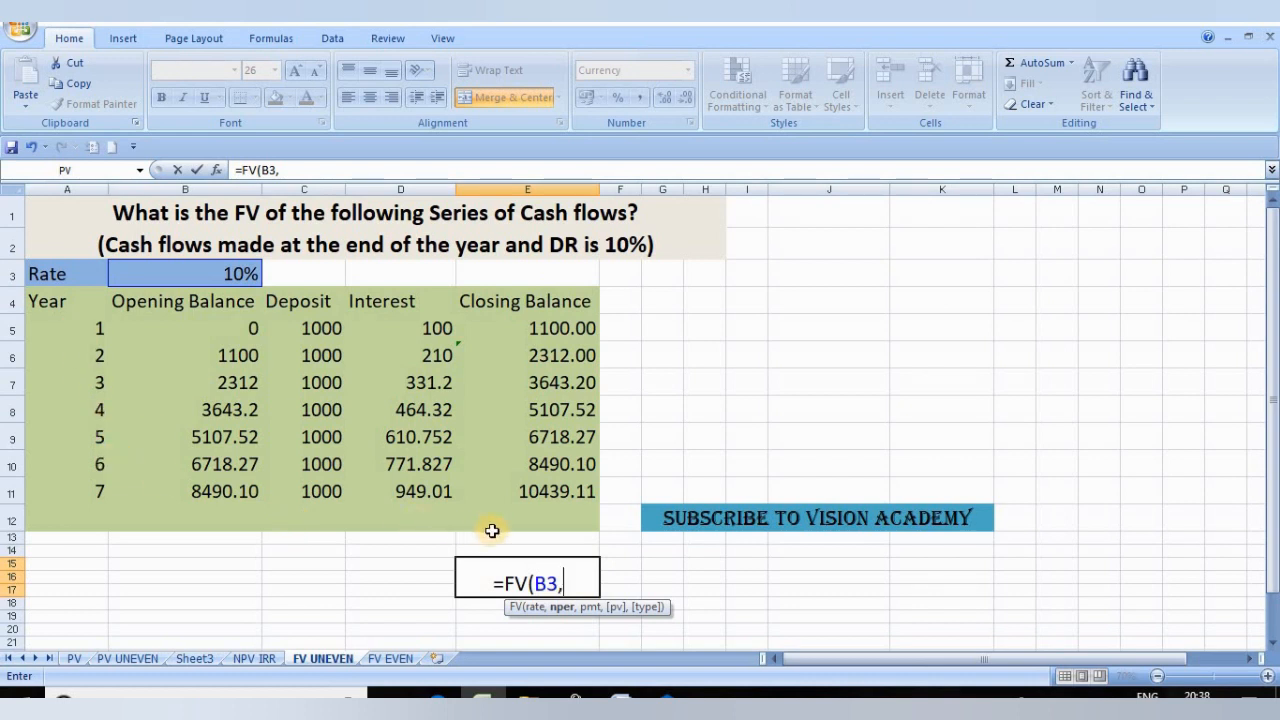
text(7)
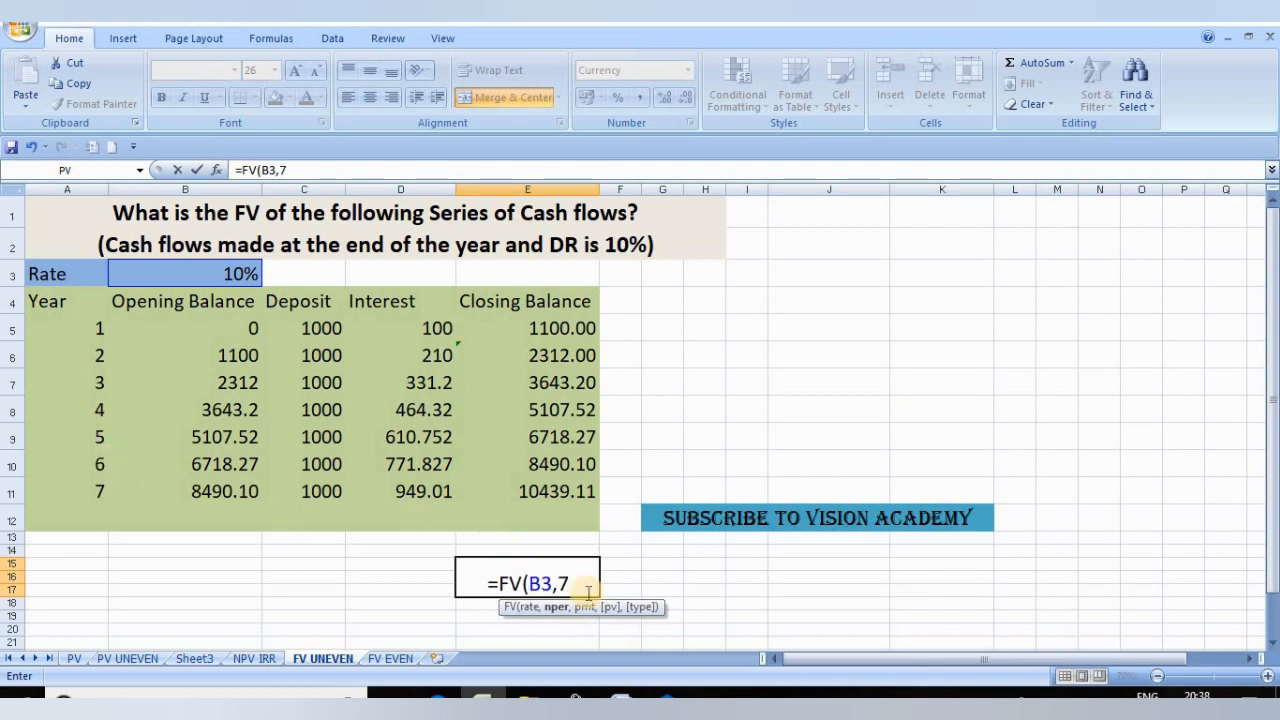
text(,)
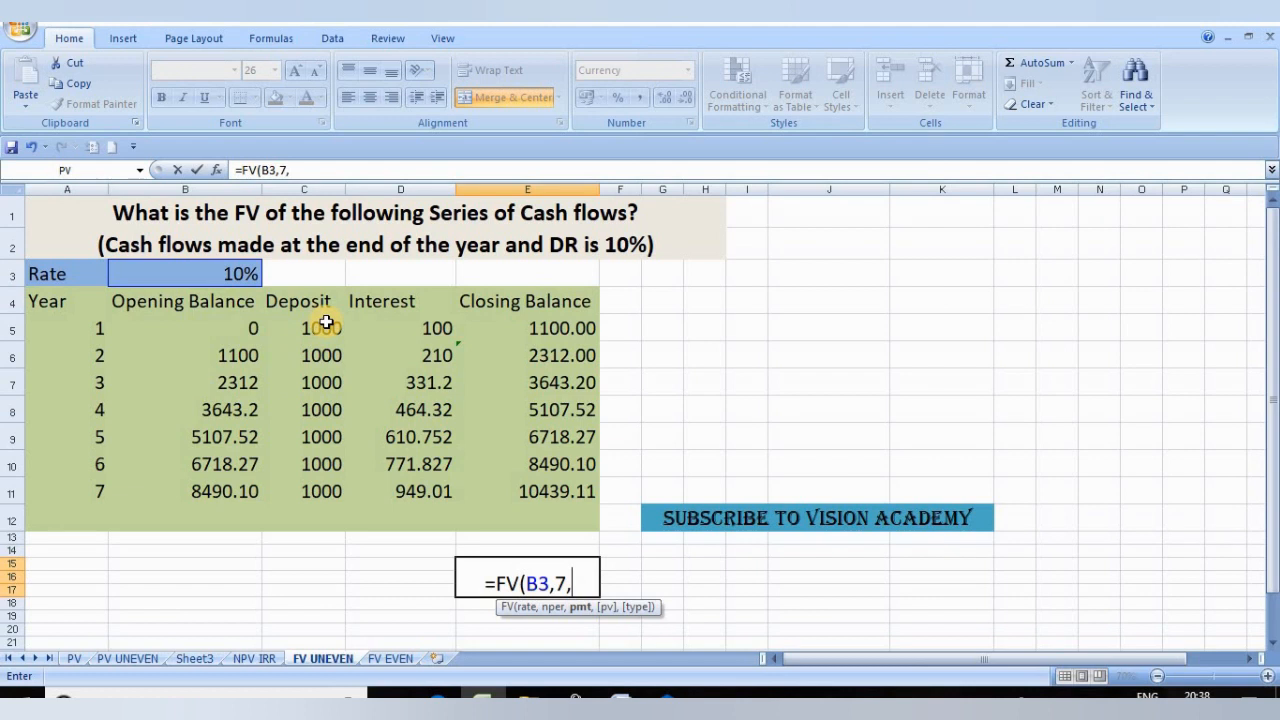
click(326, 322)
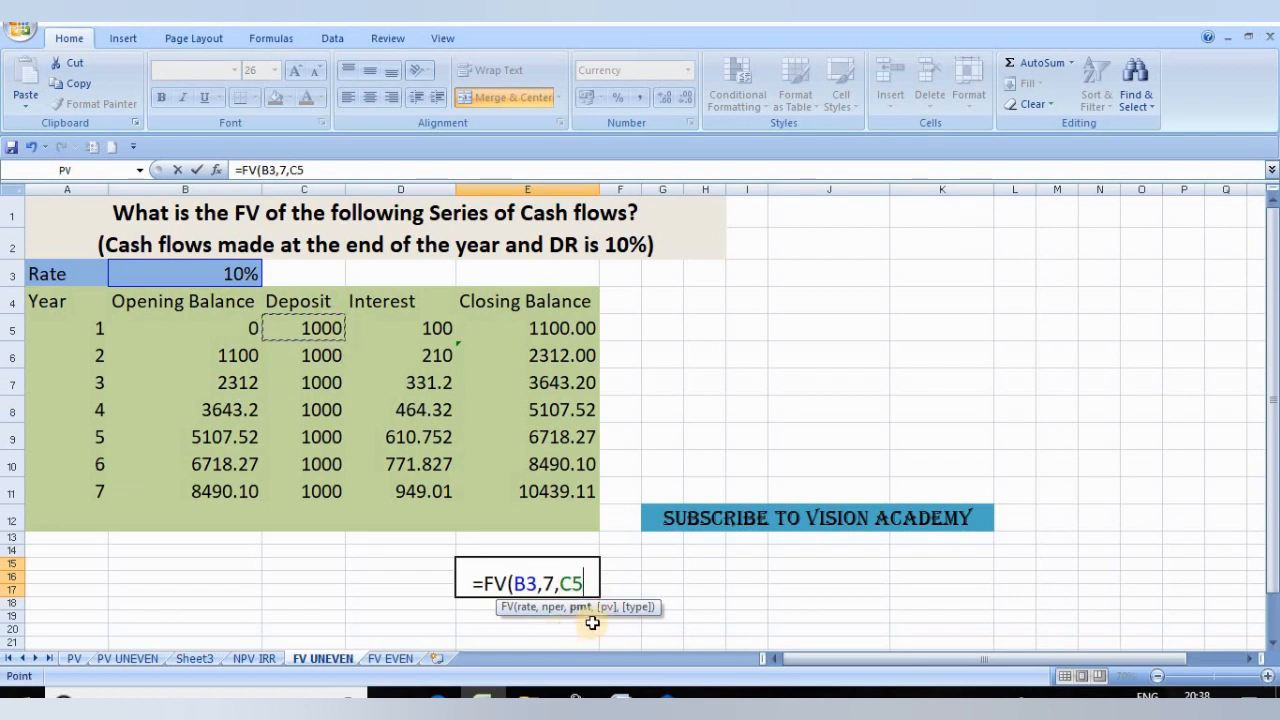
text(,)
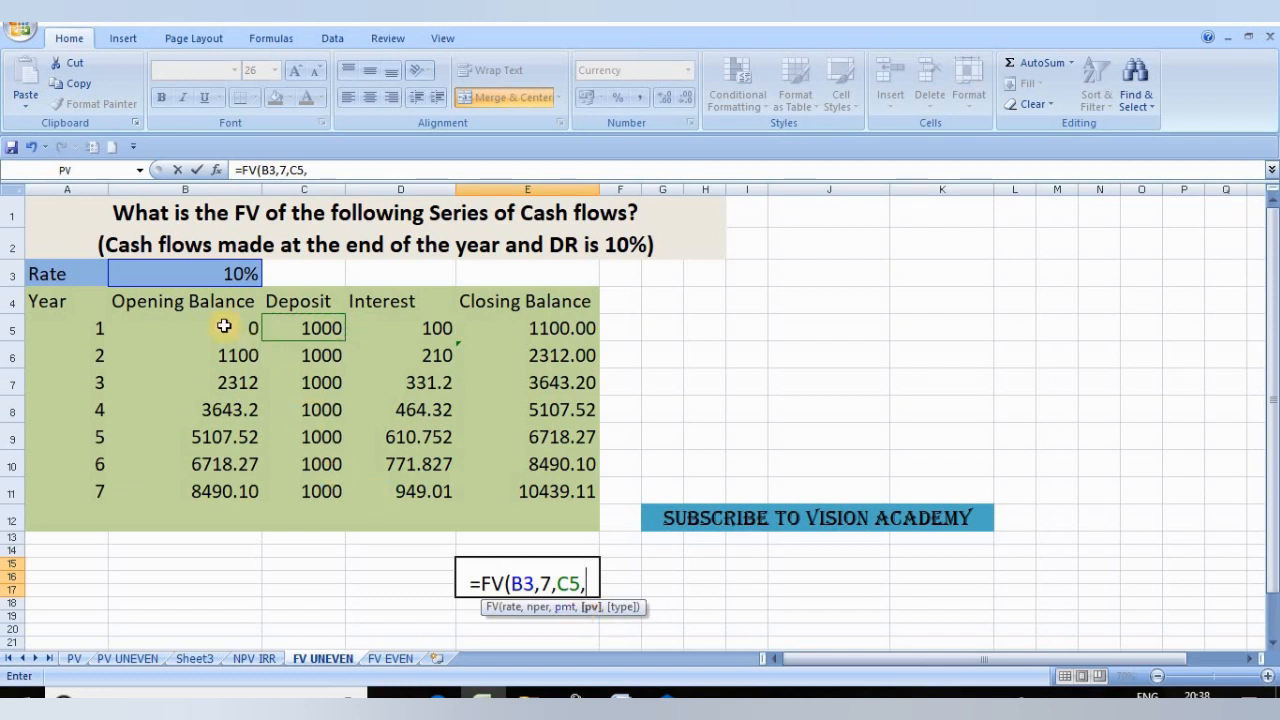
click(191, 320)
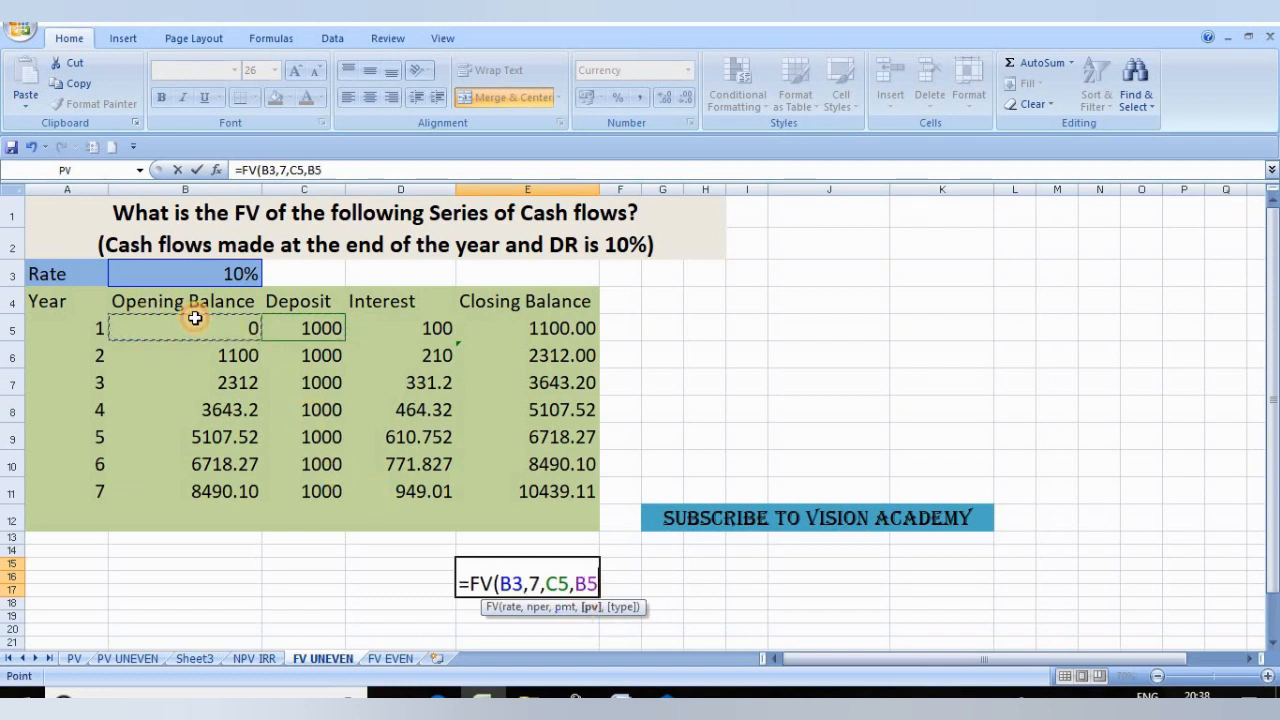
text(,)
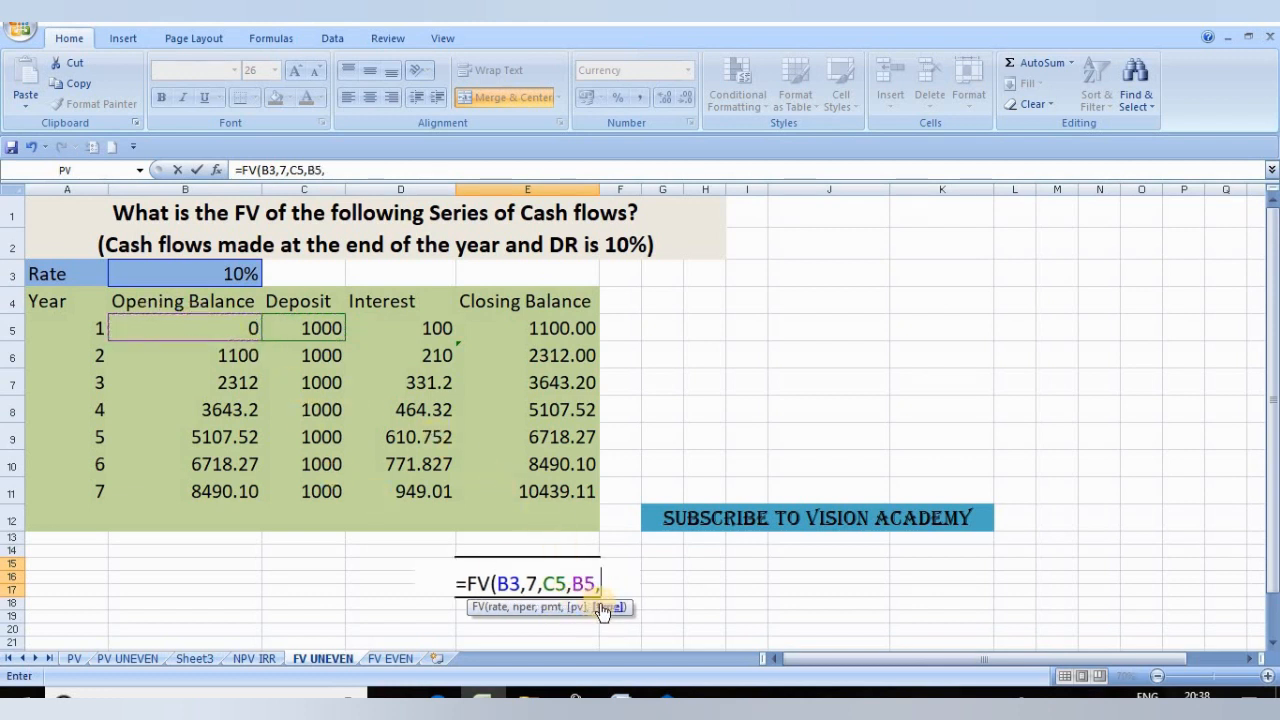
text(1)
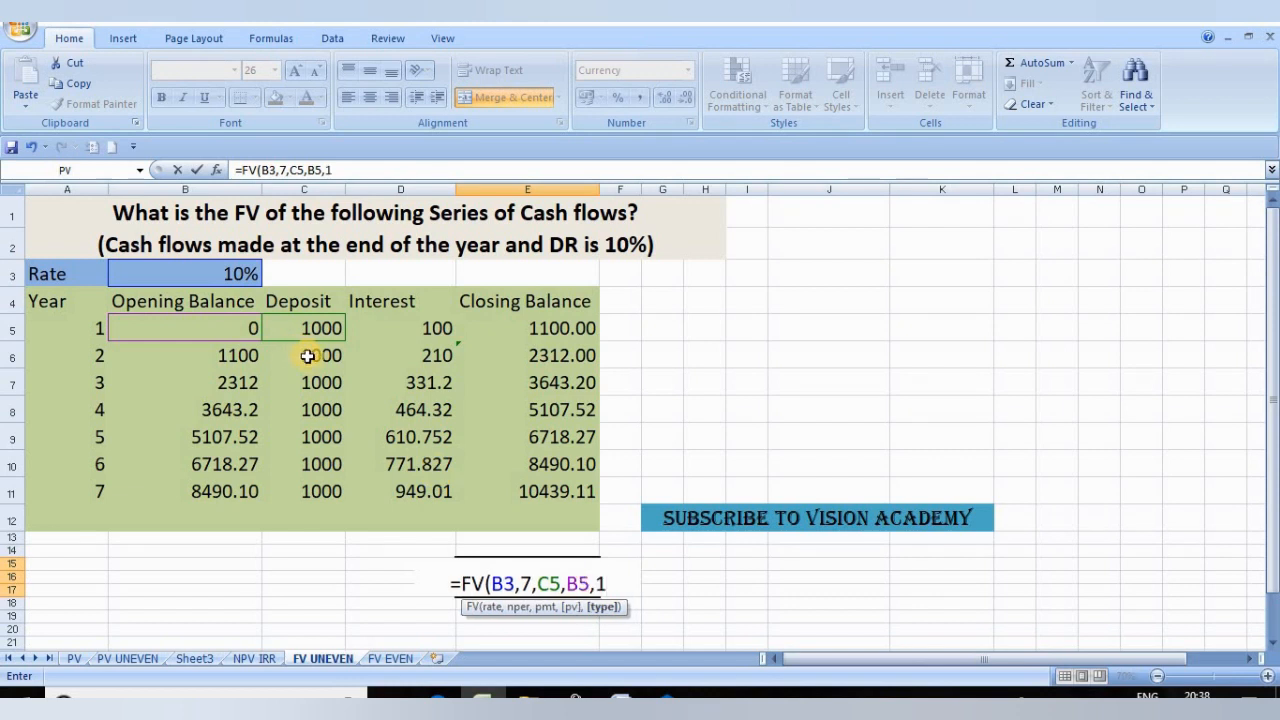
text())
key(Return)
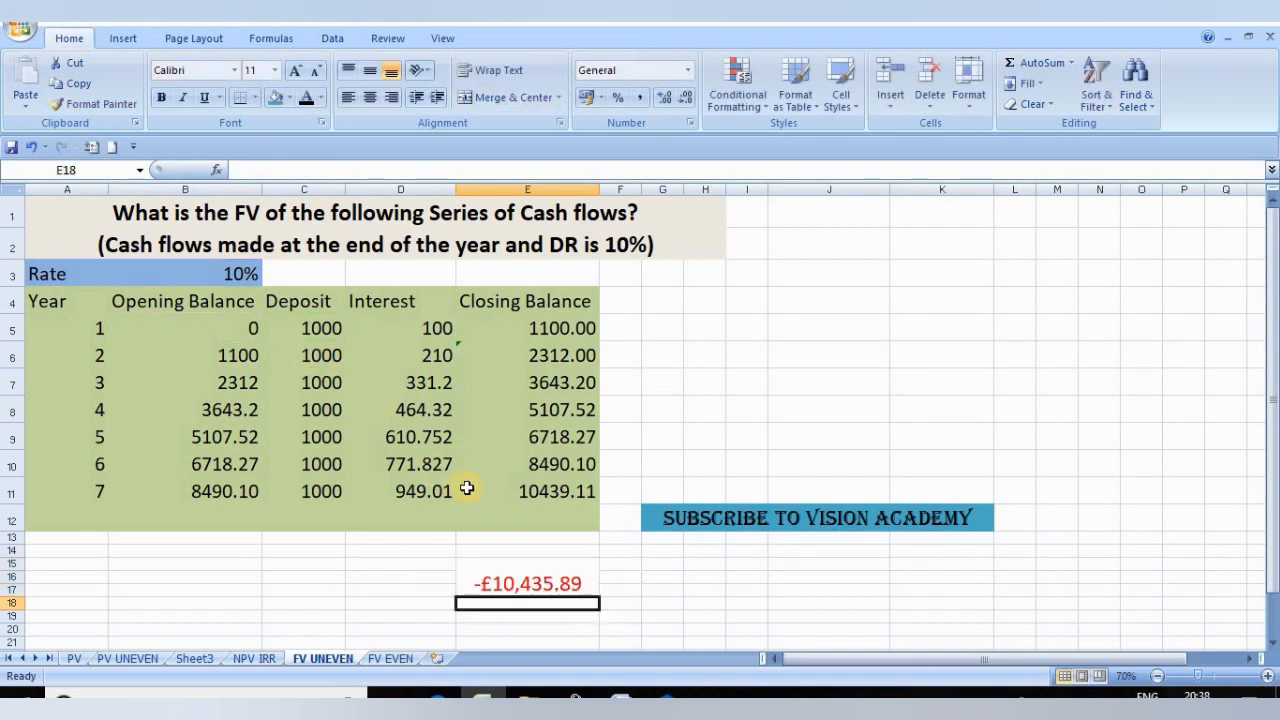
click(615, 590)
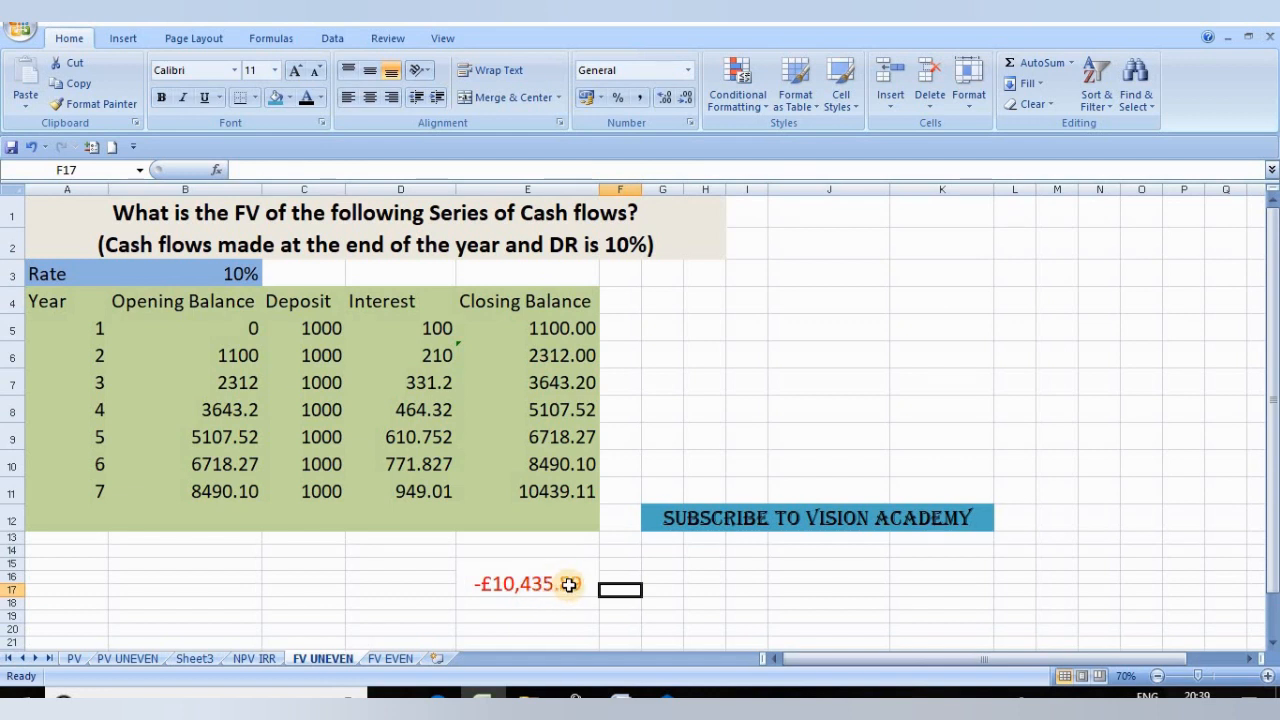
click(520, 587)
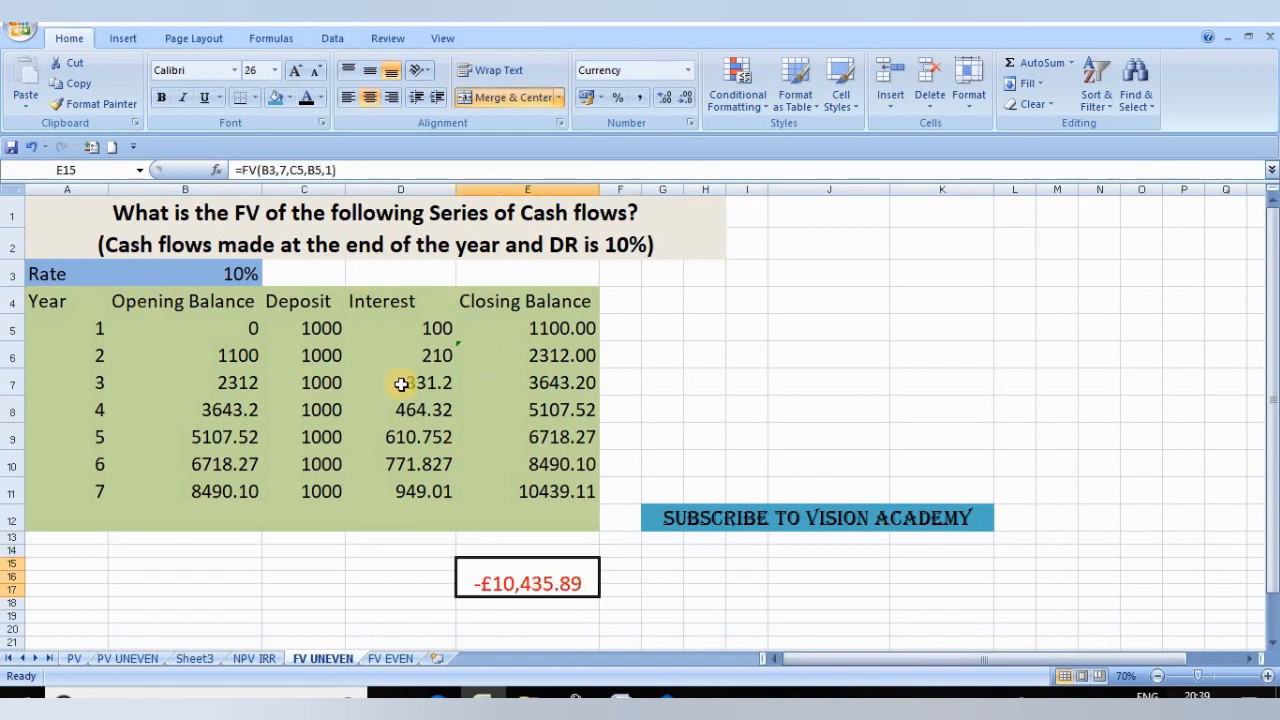